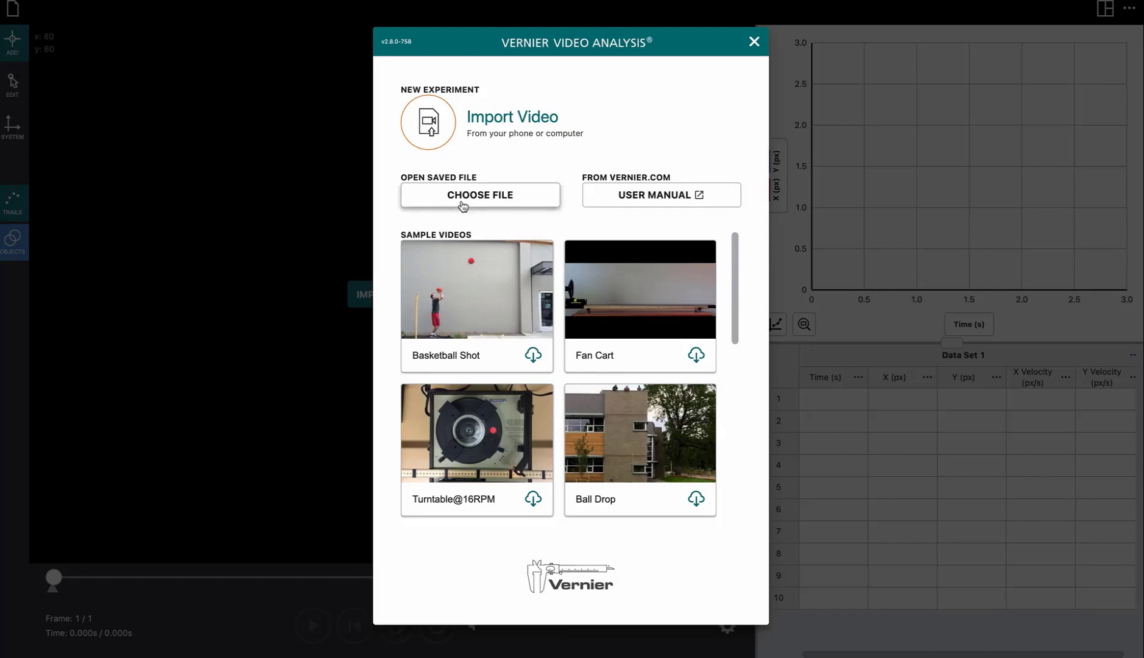
- Load the cart video N2L 1 CF copy.mp4 from the Desktop (98 frames, 3.32 s)
click(463, 205)
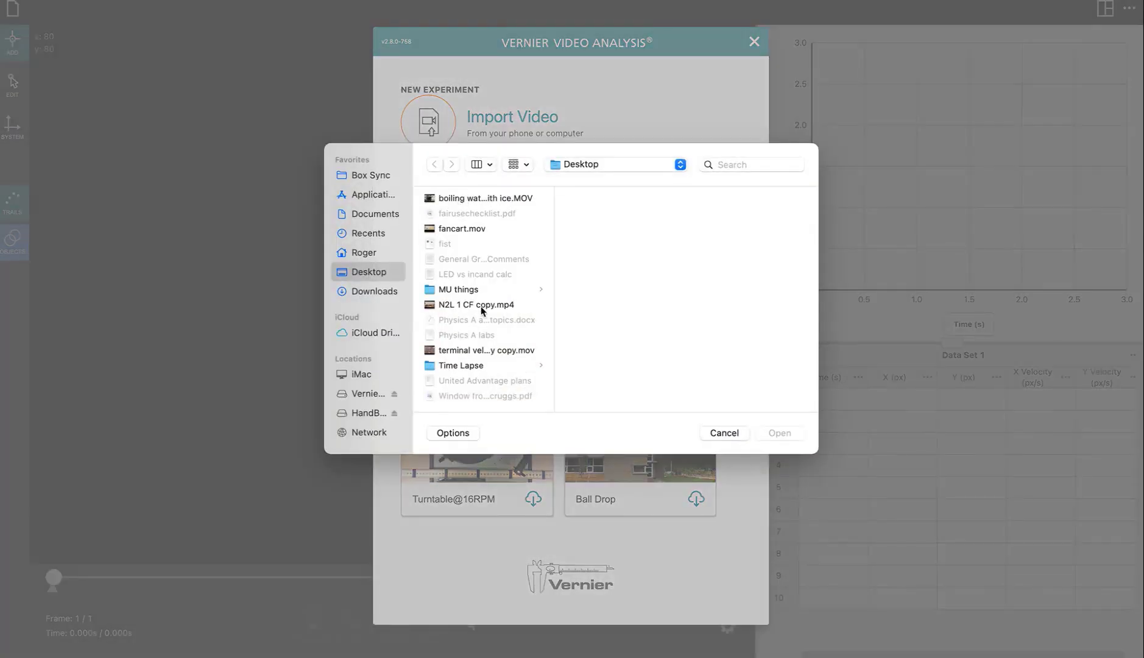
click(436, 306)
click(779, 433)
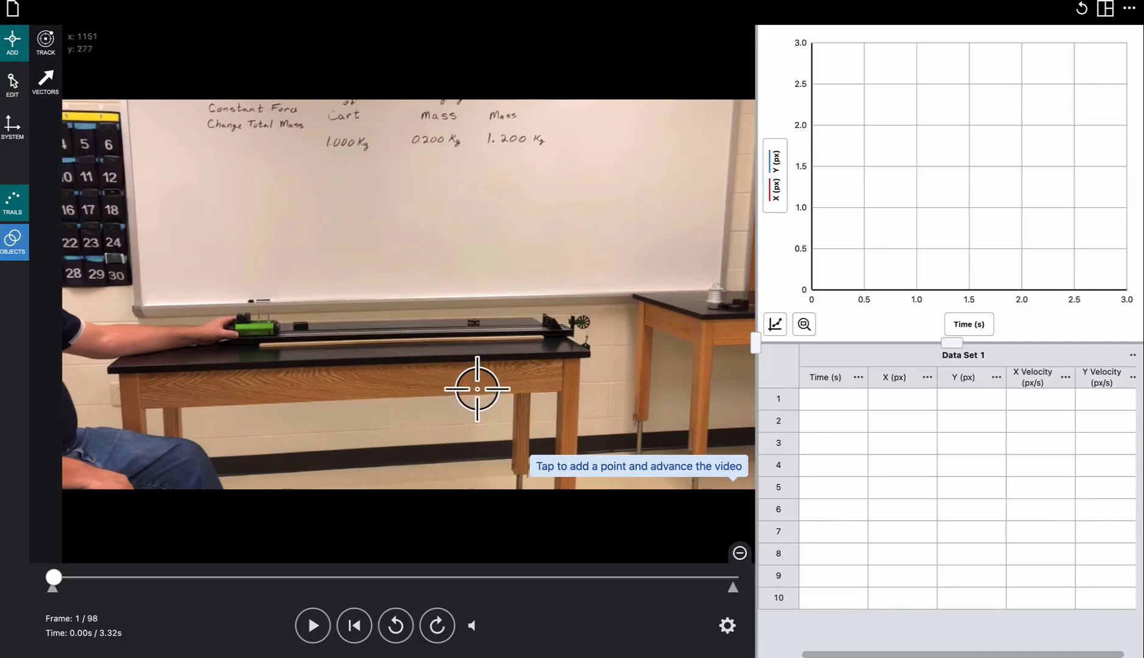
- Dismiss the tip about adding points to reveal the cart video at frame 1
click(594, 472)
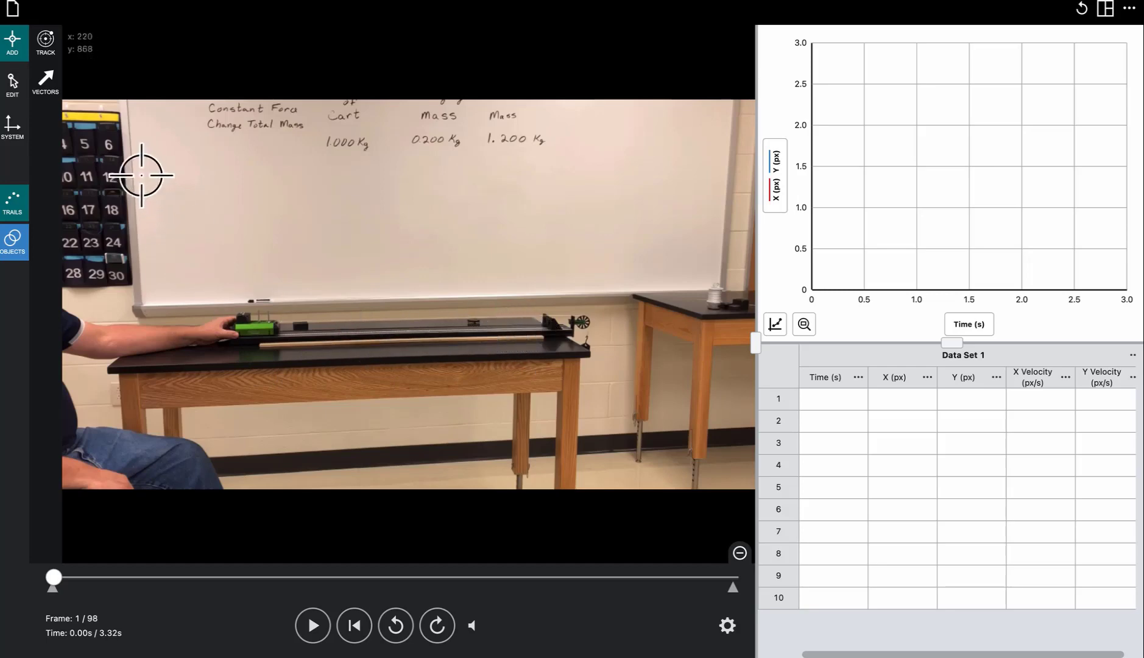
- Stretch the scale bar from the cart to the track end so it reads 783 px = 1 m
click(13, 129)
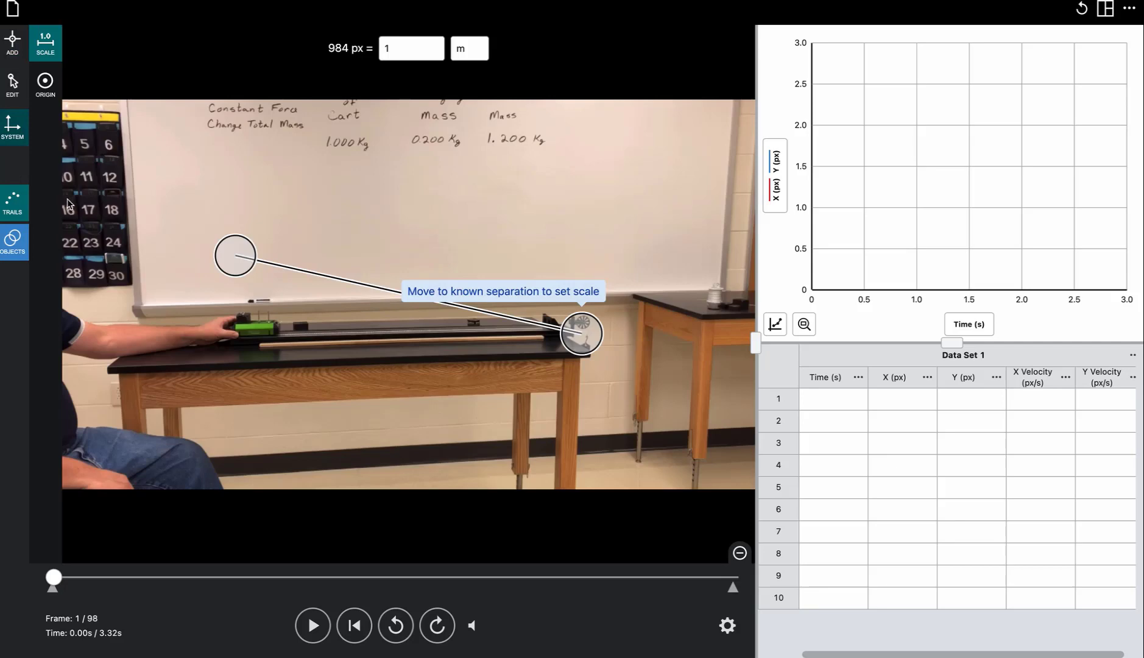
drag(227, 275, 253, 364)
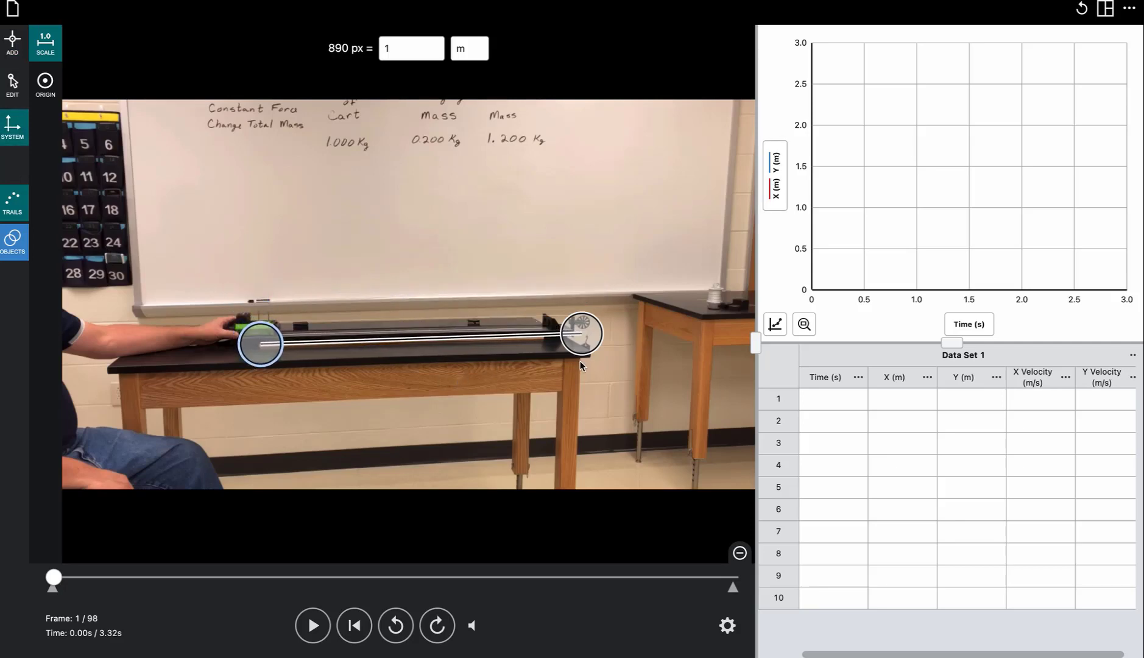
drag(581, 355, 542, 358)
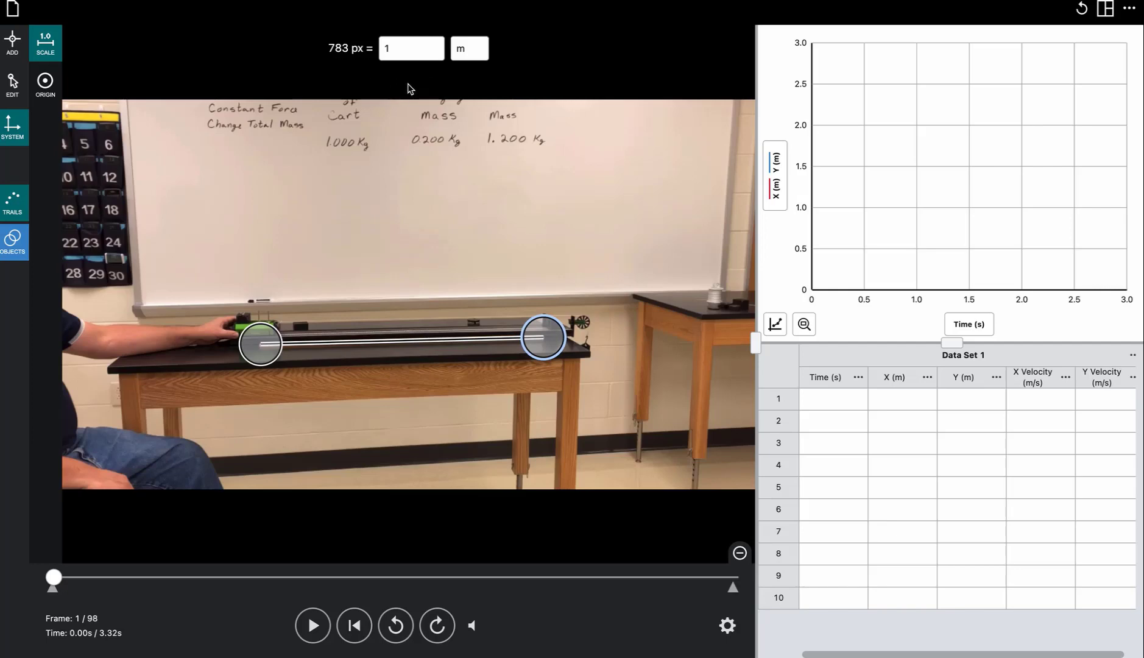
- Place the coordinate-axes origin on the cart, with the x-axis running along the track
click(45, 84)
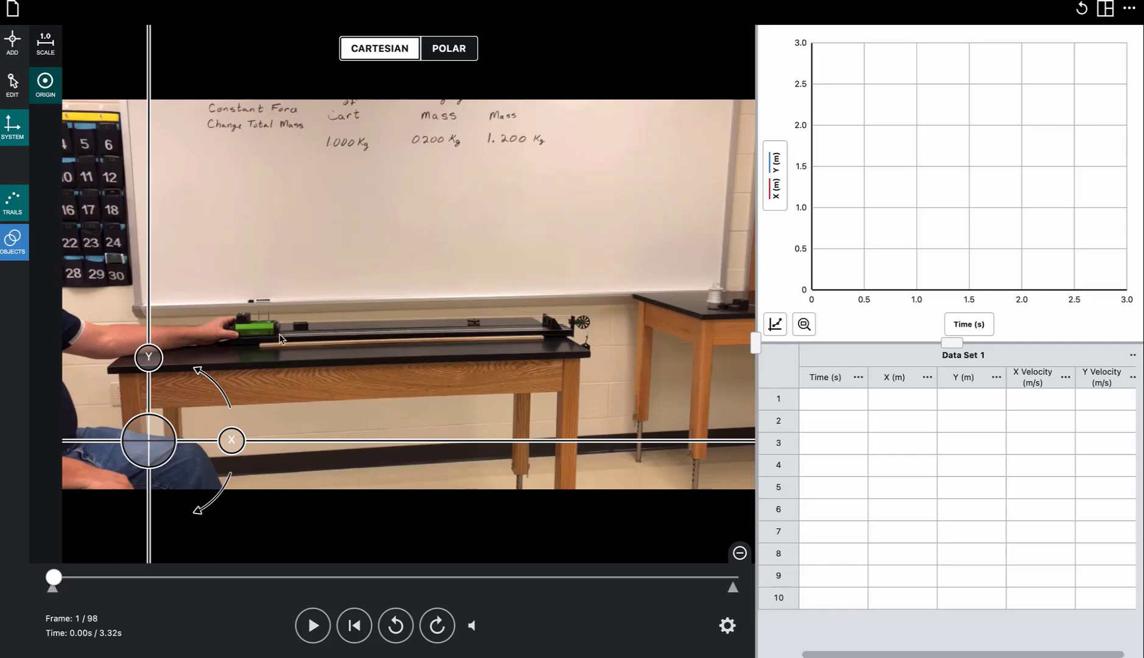
drag(163, 463, 285, 356)
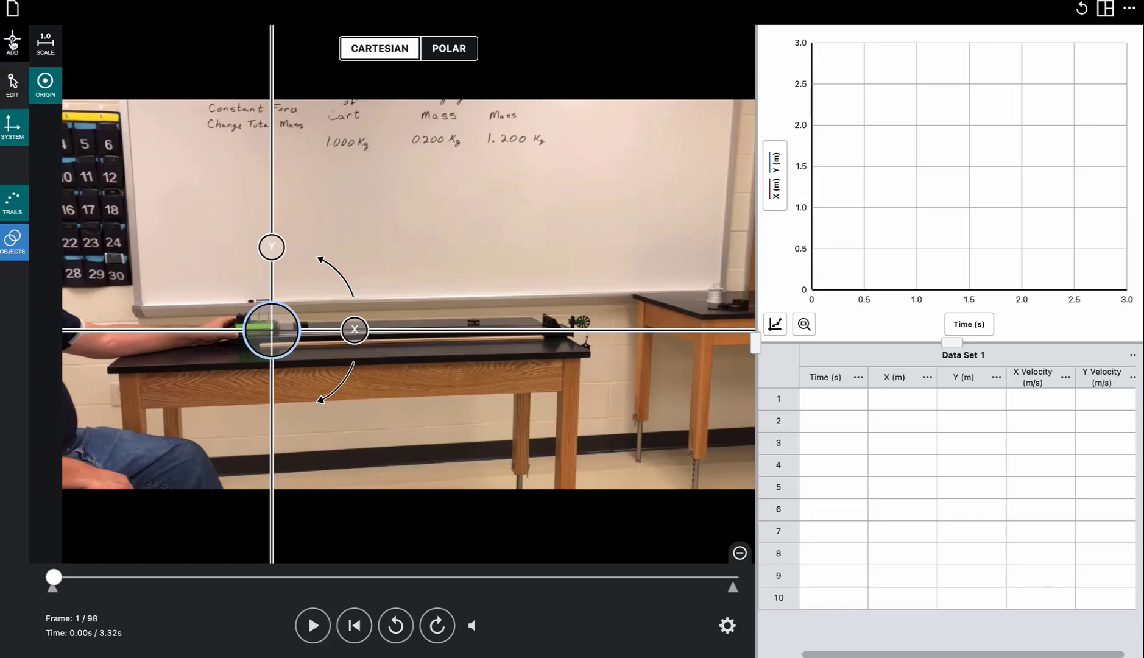
- Return to point-adding mode and step the video to frame 52 (1.70 s), where the cart starts moving
click(12, 42)
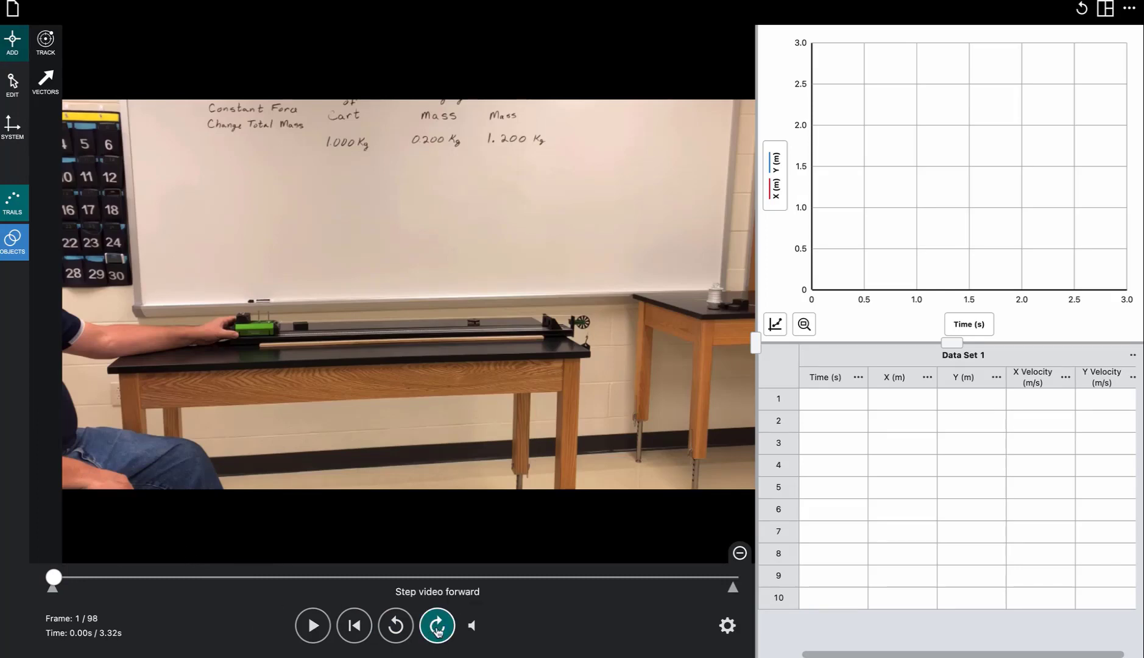
click(437, 631)
click(437, 631)
click(436, 631)
click(437, 632)
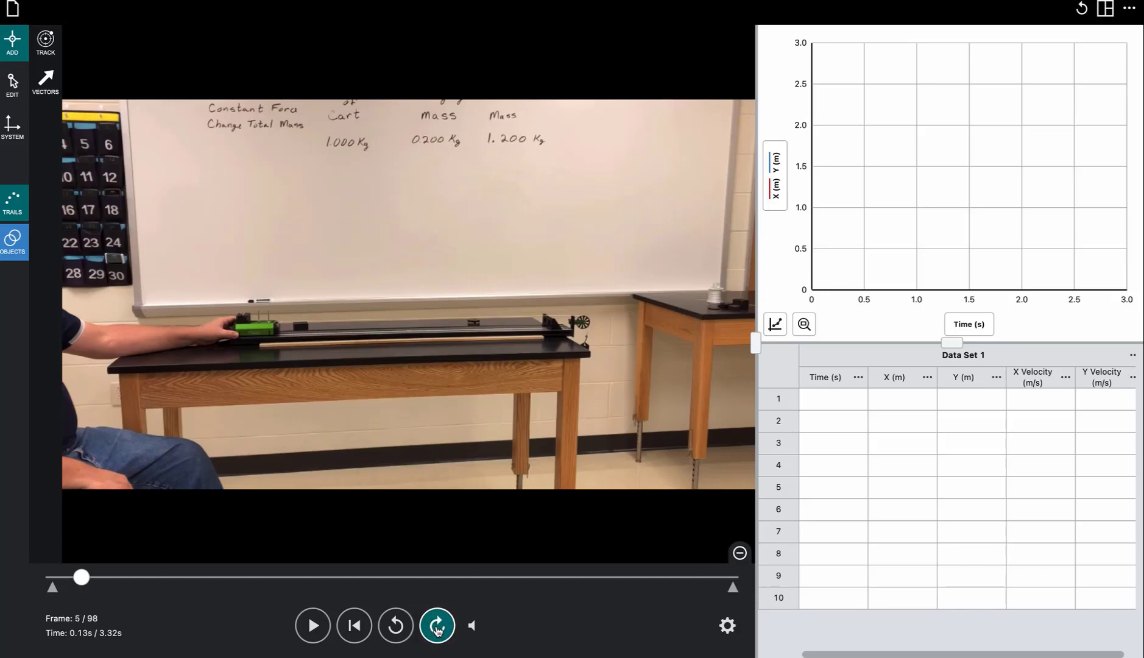
click(436, 631)
click(437, 631)
click(436, 632)
click(437, 631)
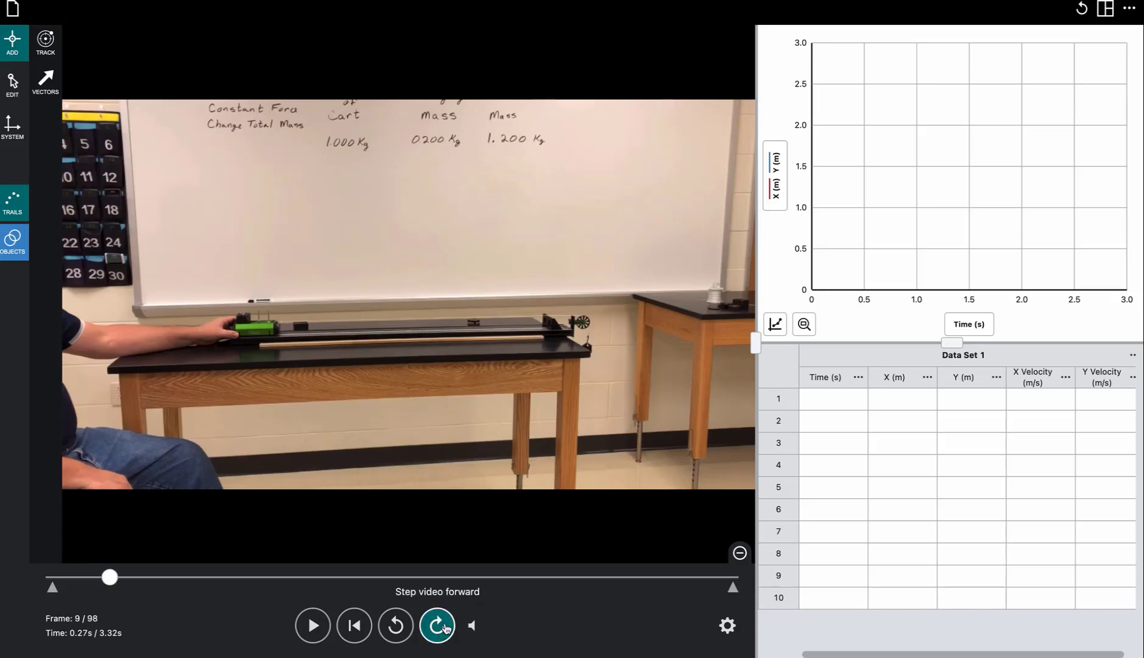
click(436, 628)
click(436, 627)
click(437, 628)
click(436, 627)
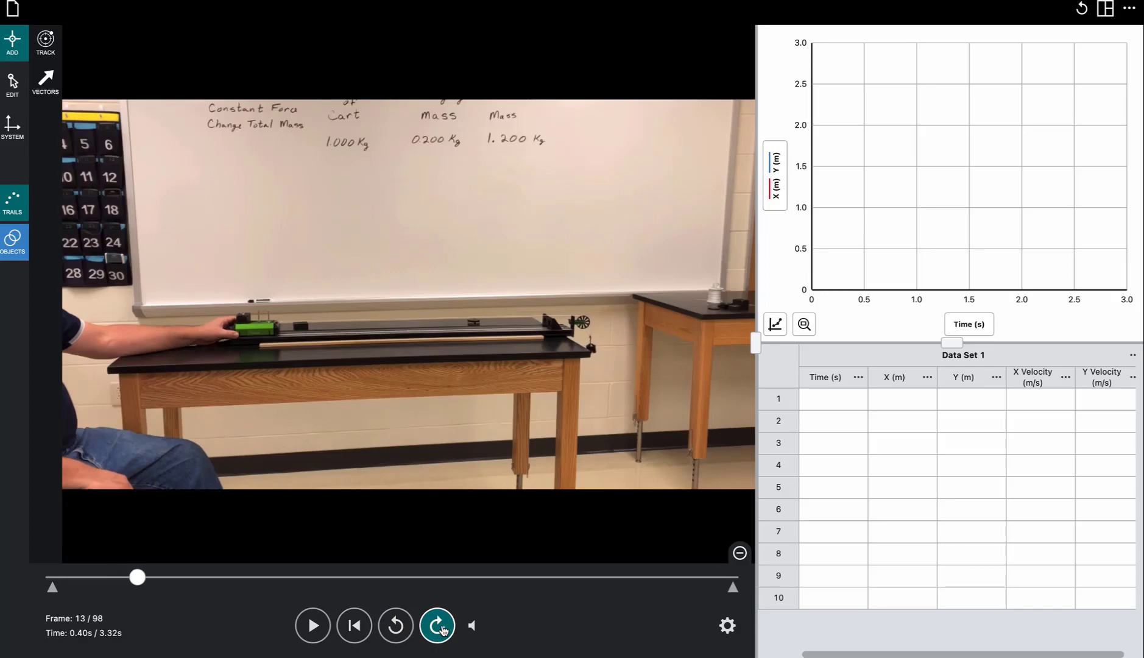
click(437, 627)
click(441, 630)
click(441, 630)
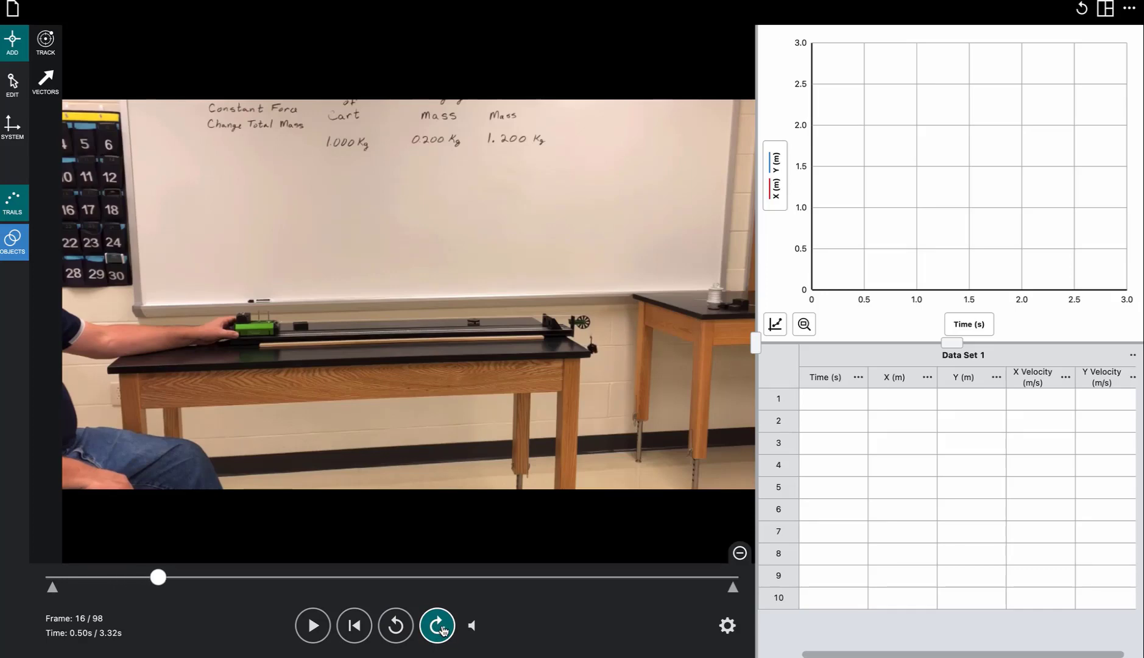
click(441, 630)
click(441, 630)
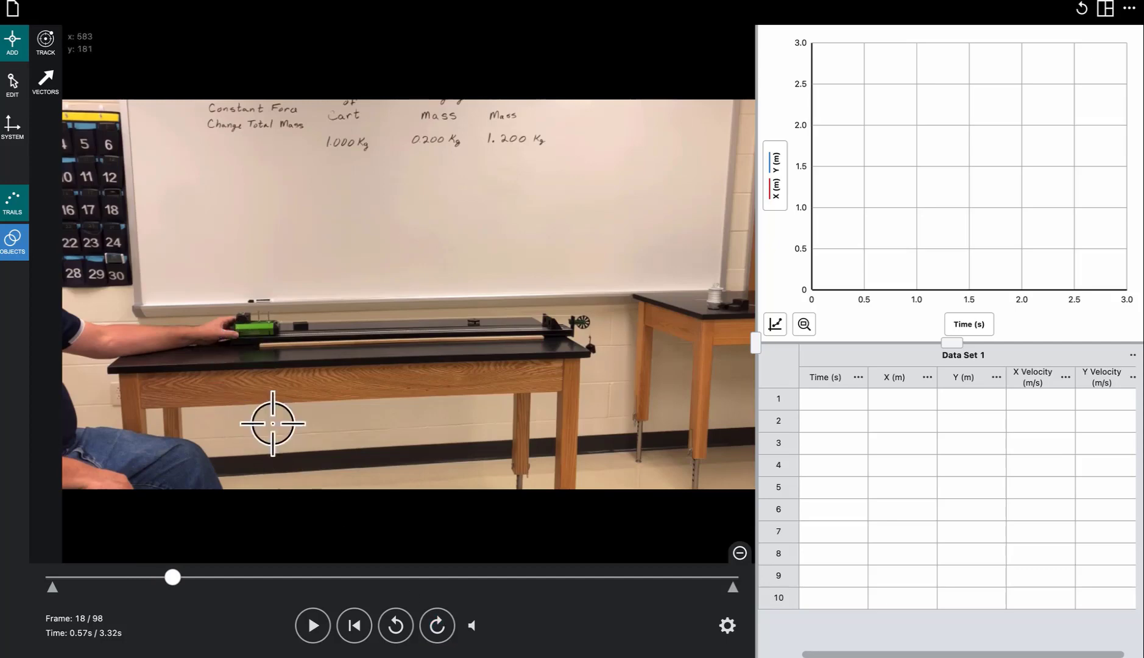
click(437, 628)
click(437, 628)
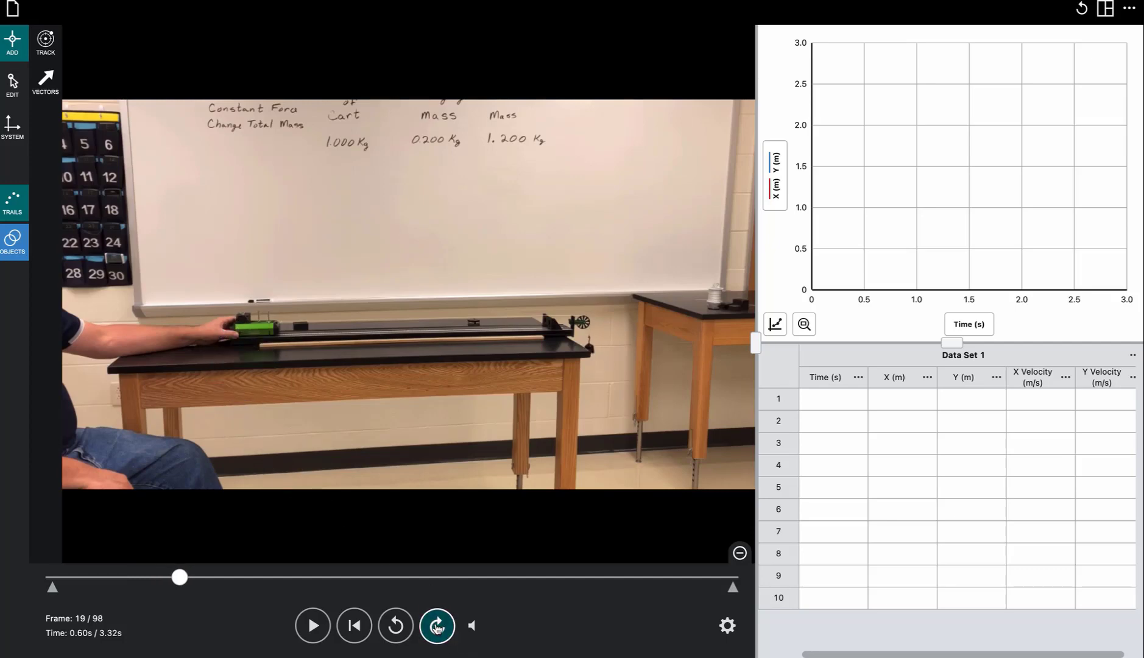
click(436, 628)
click(437, 628)
click(436, 628)
click(437, 628)
click(437, 628)
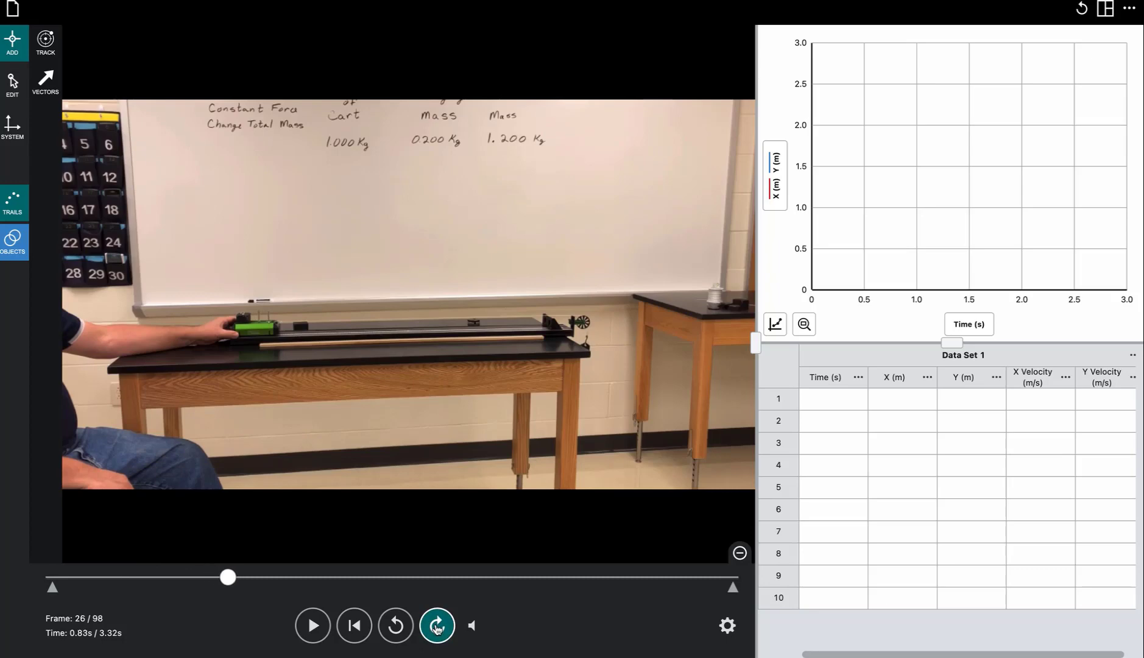
click(437, 627)
click(437, 627)
click(437, 627)
click(437, 628)
click(437, 627)
click(437, 628)
click(436, 627)
click(437, 627)
click(437, 628)
click(436, 627)
click(436, 628)
click(437, 627)
click(437, 628)
click(437, 627)
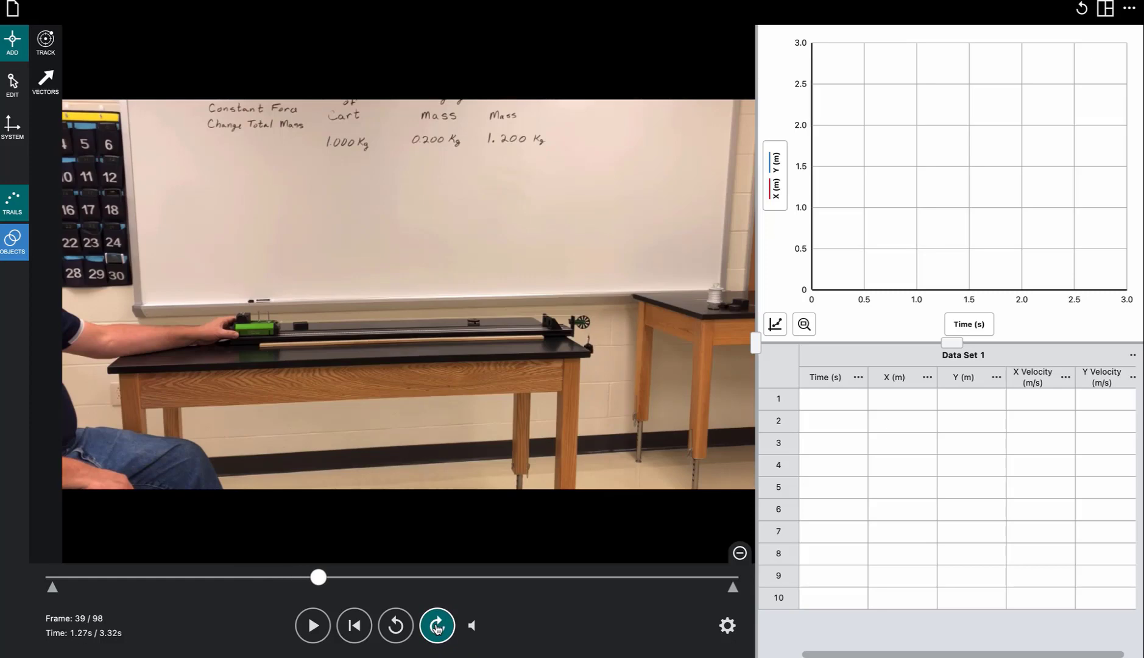
click(437, 628)
click(436, 628)
click(437, 628)
click(437, 628)
click(437, 627)
click(436, 628)
click(437, 627)
click(436, 627)
click(436, 627)
click(437, 627)
click(437, 627)
click(437, 627)
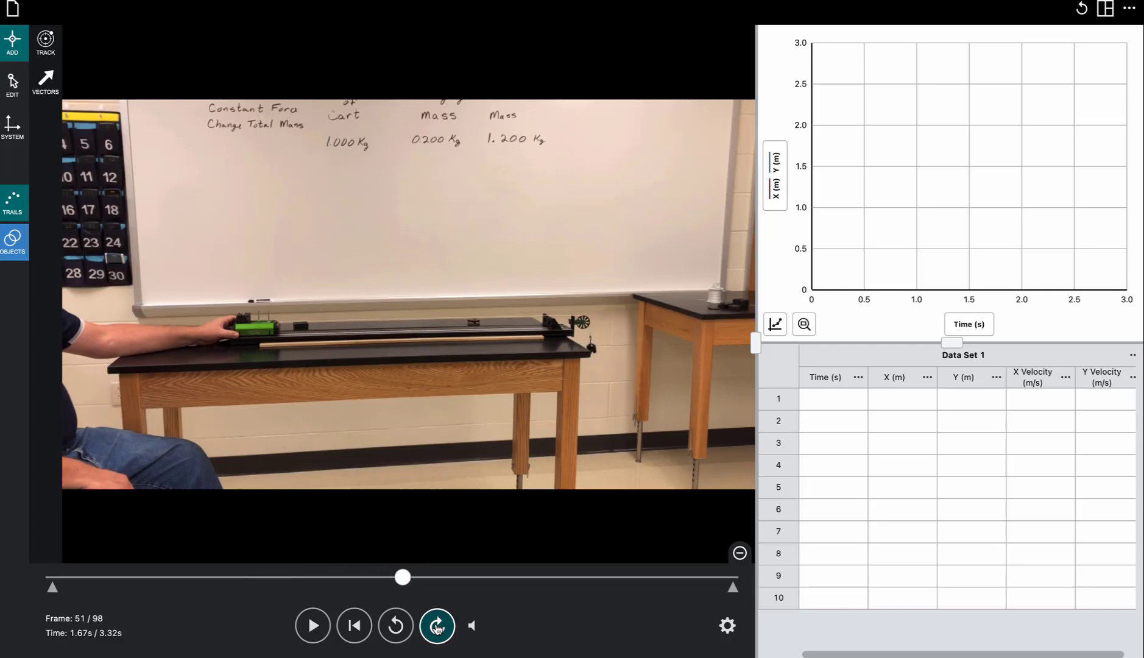
click(437, 627)
click(437, 627)
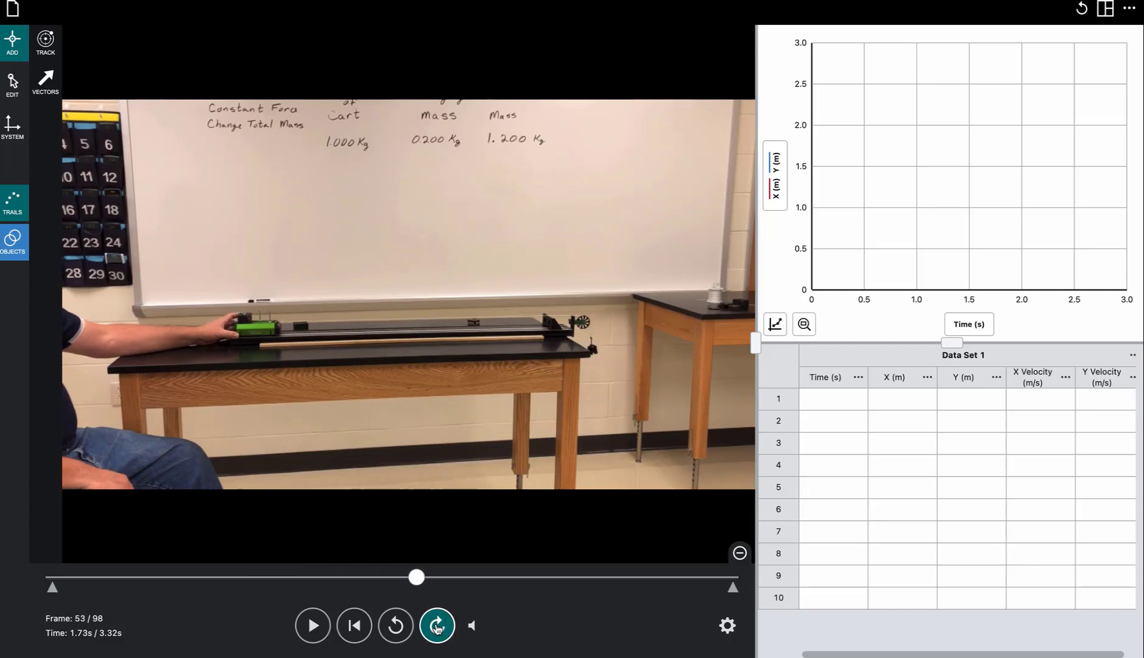
click(399, 626)
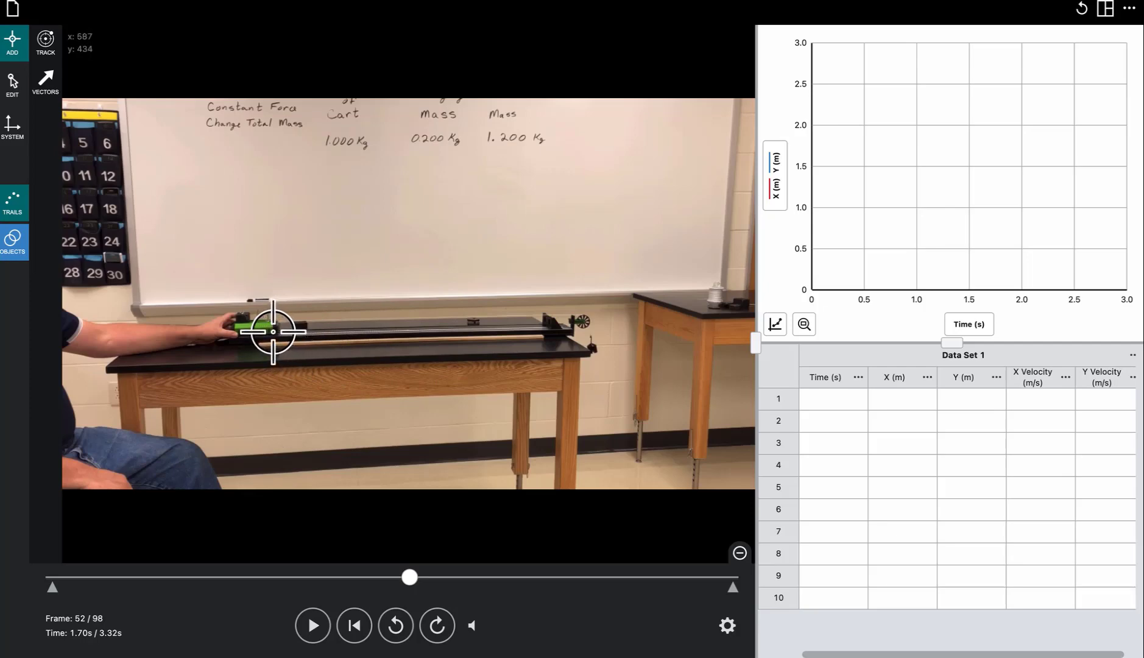
- Mark the cart's position in each frame from 52 through 68
click(273, 331)
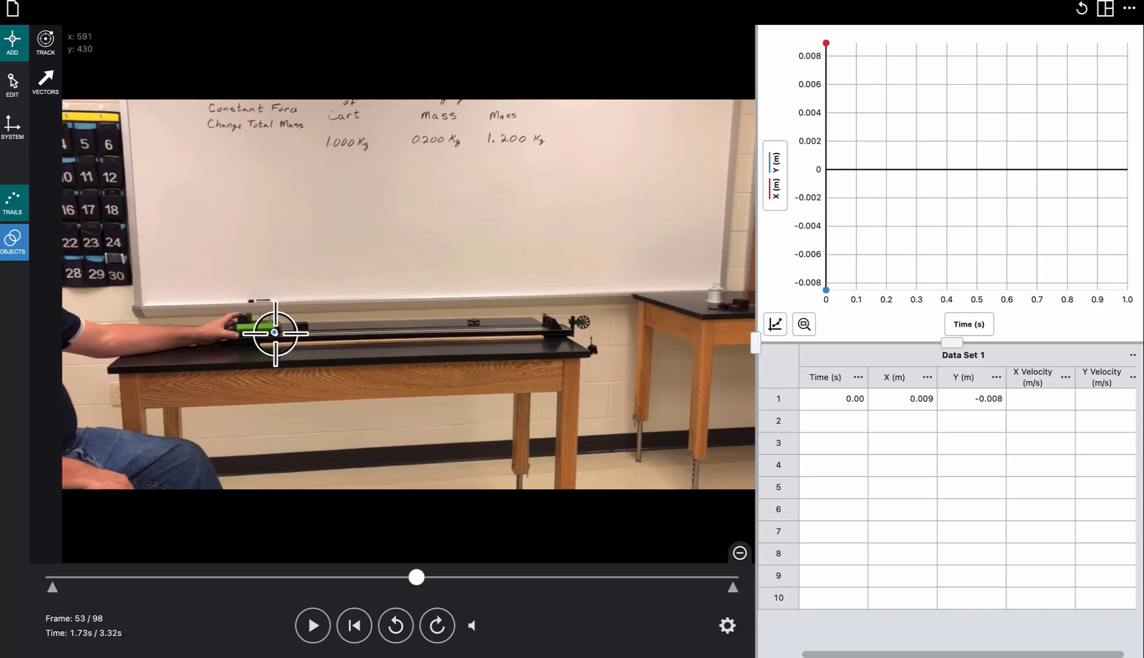
click(275, 332)
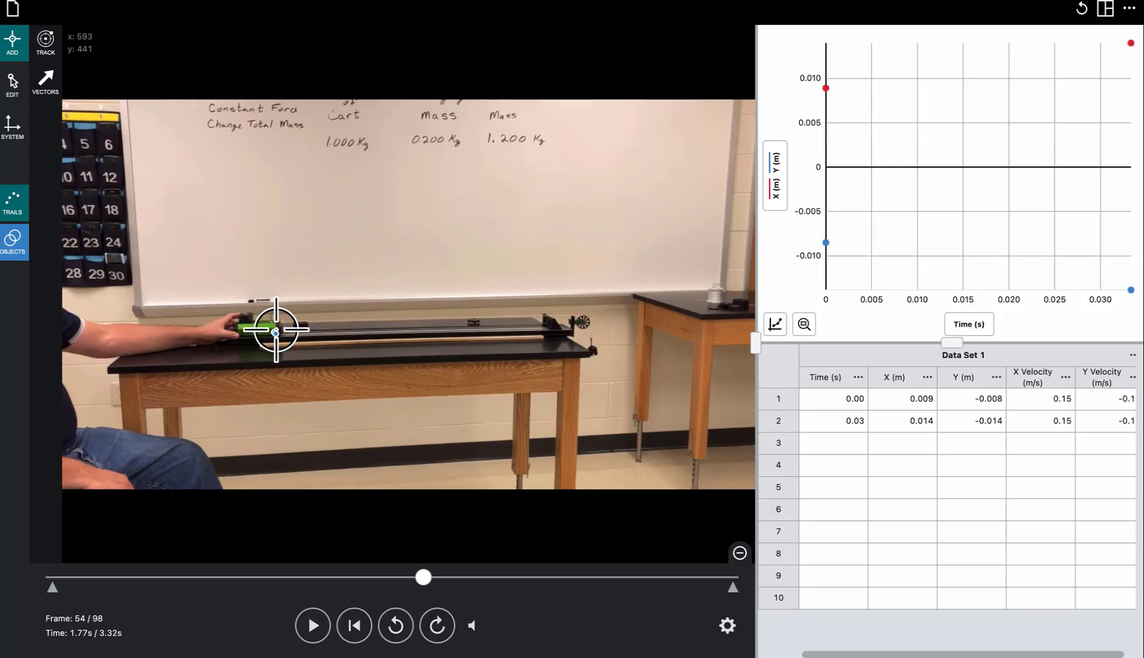
click(275, 332)
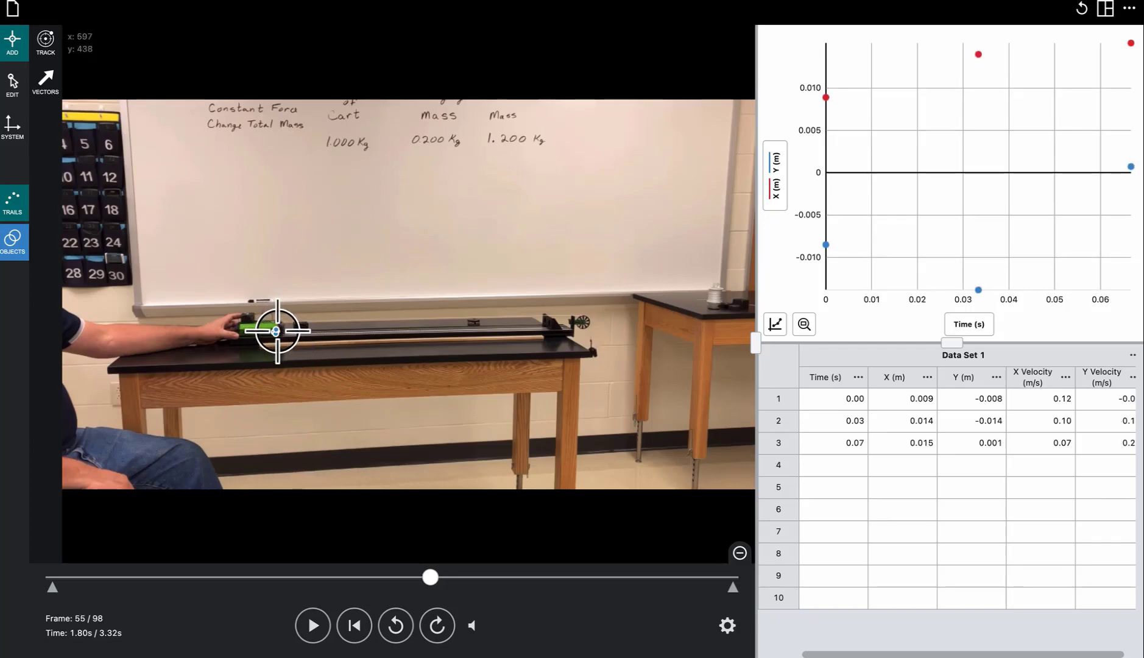
click(276, 330)
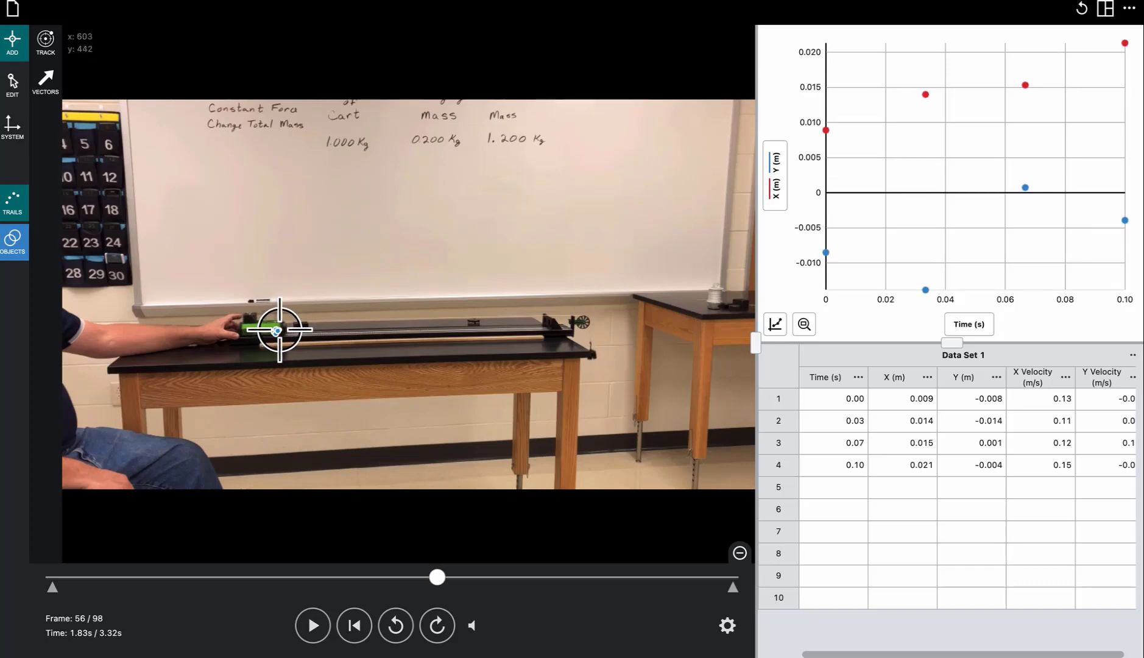
click(277, 330)
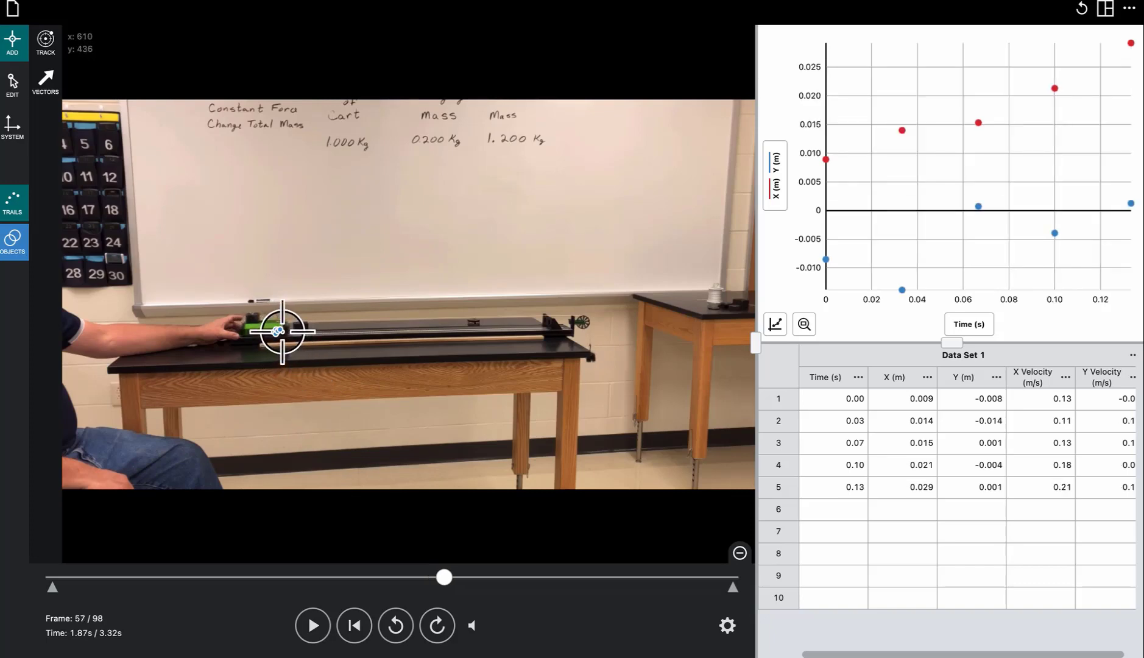
click(282, 331)
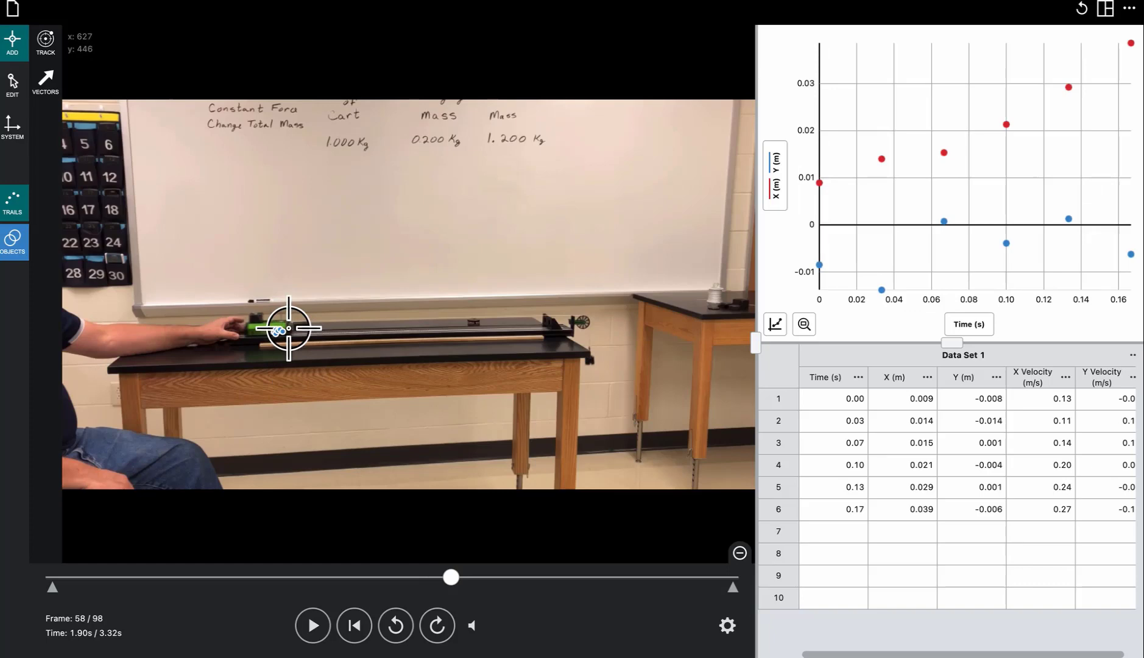
click(285, 329)
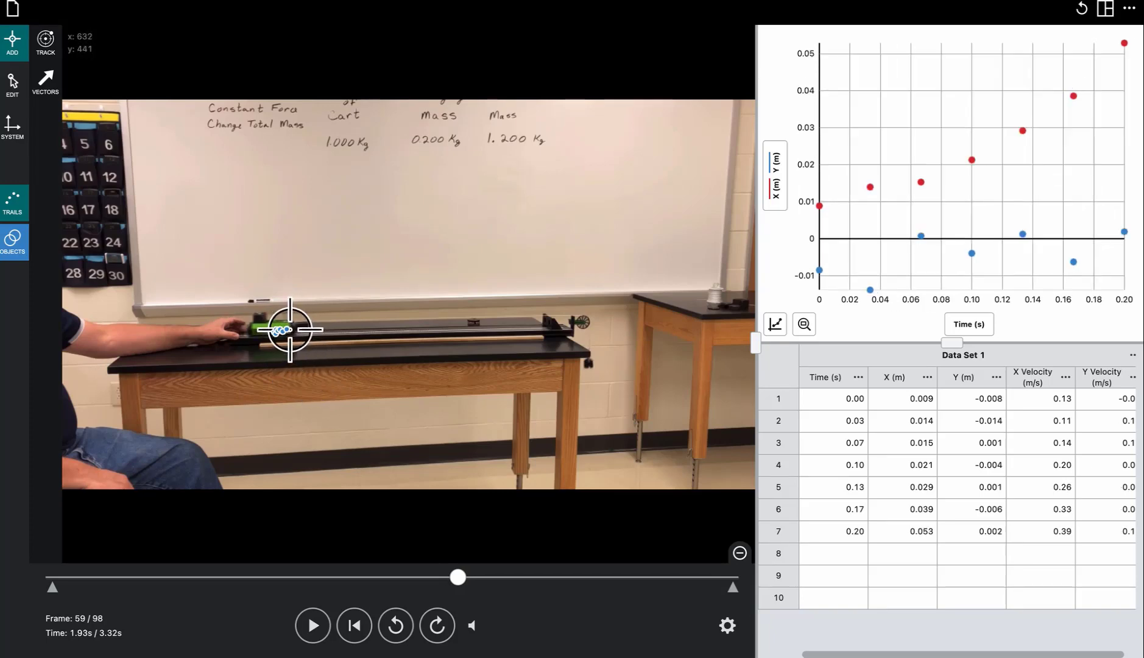
click(290, 330)
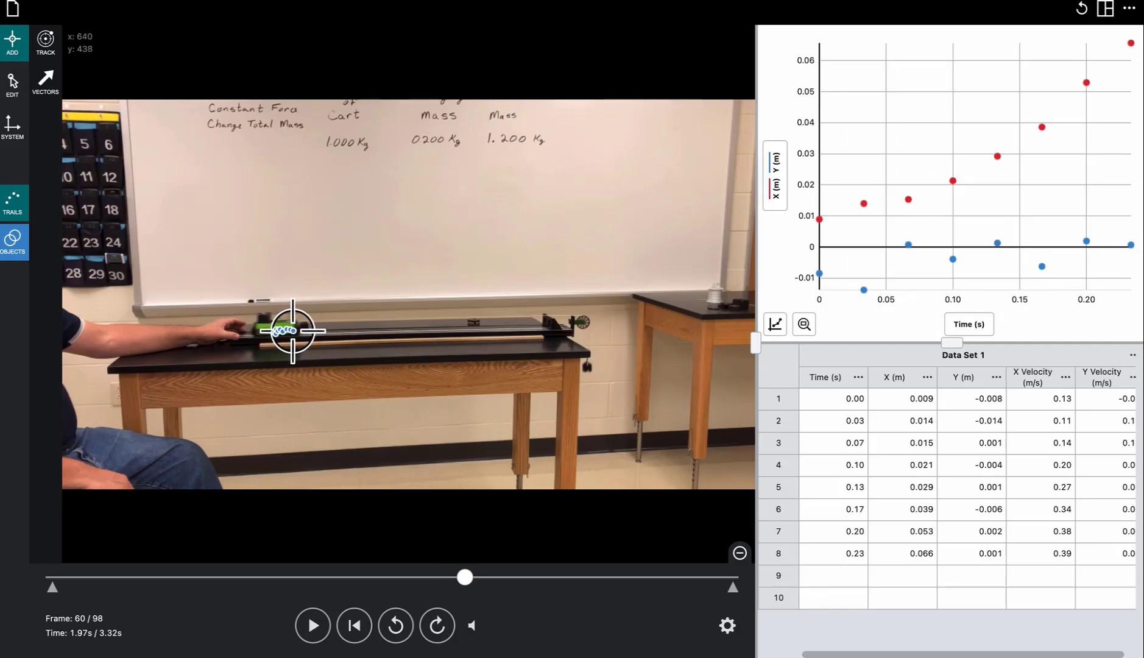
click(293, 332)
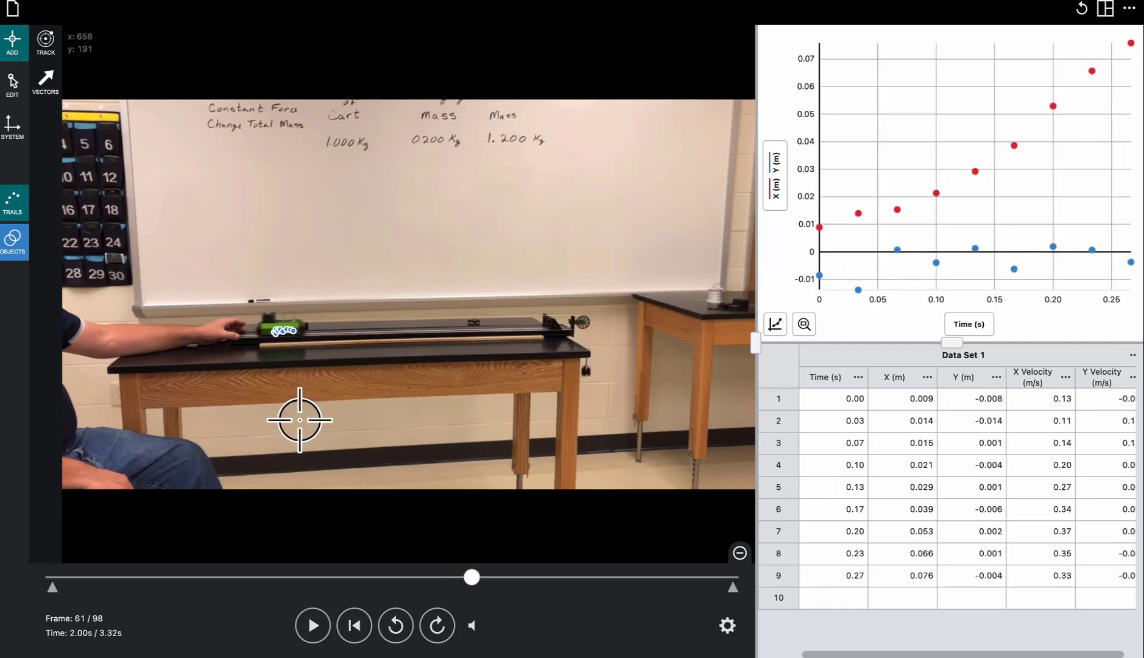
click(299, 332)
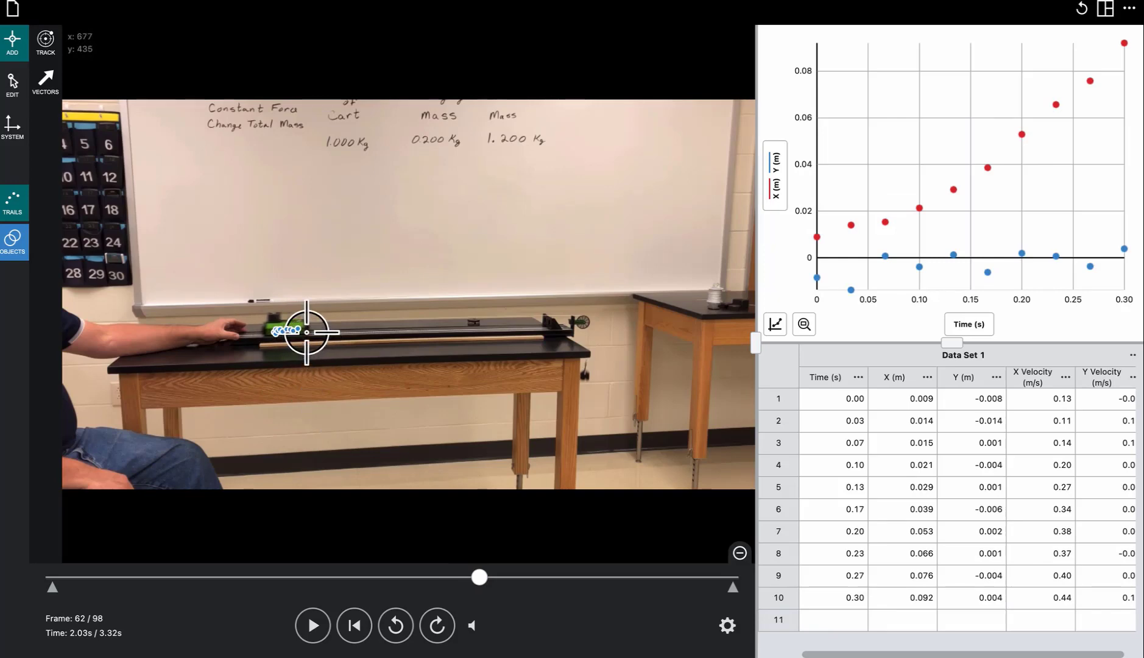
click(306, 330)
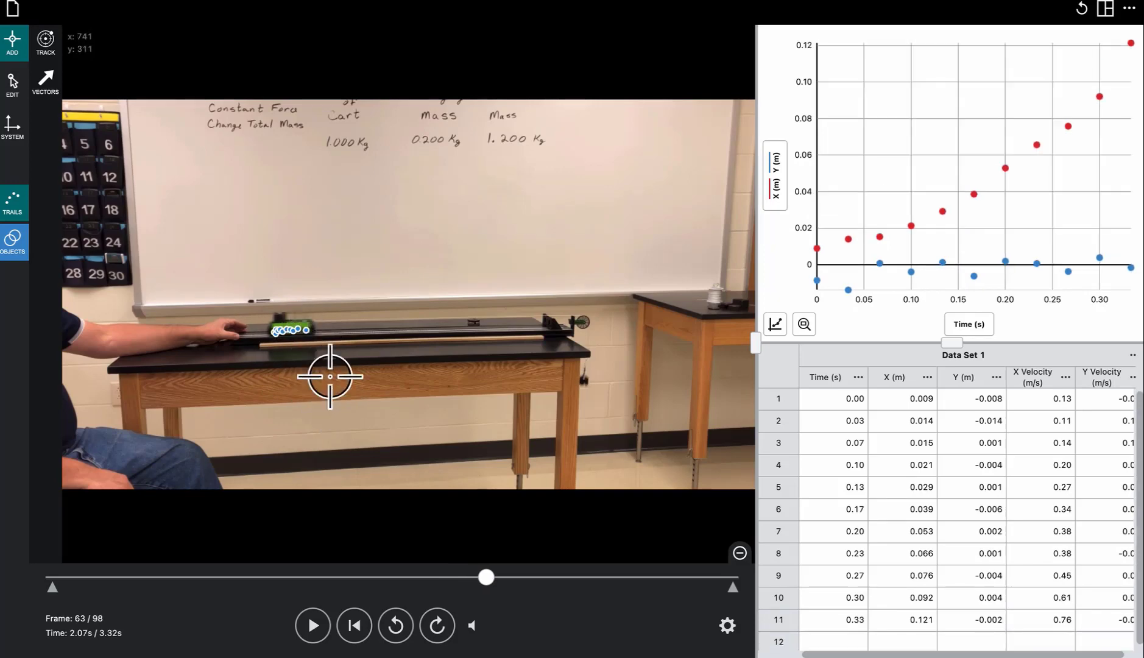
click(311, 330)
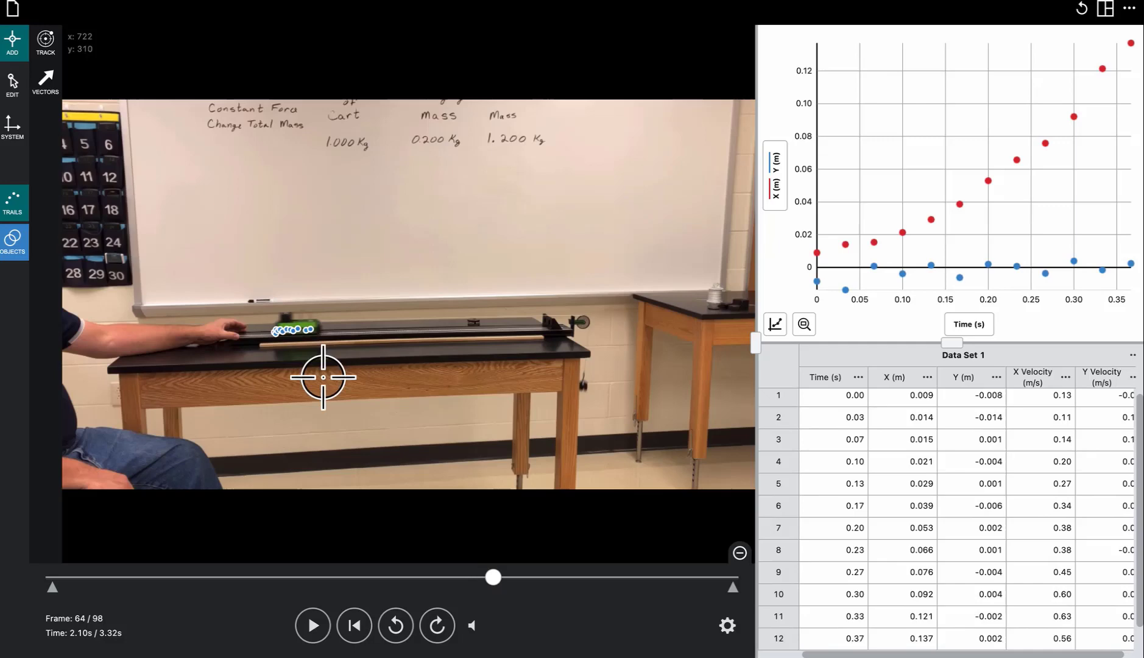
click(316, 329)
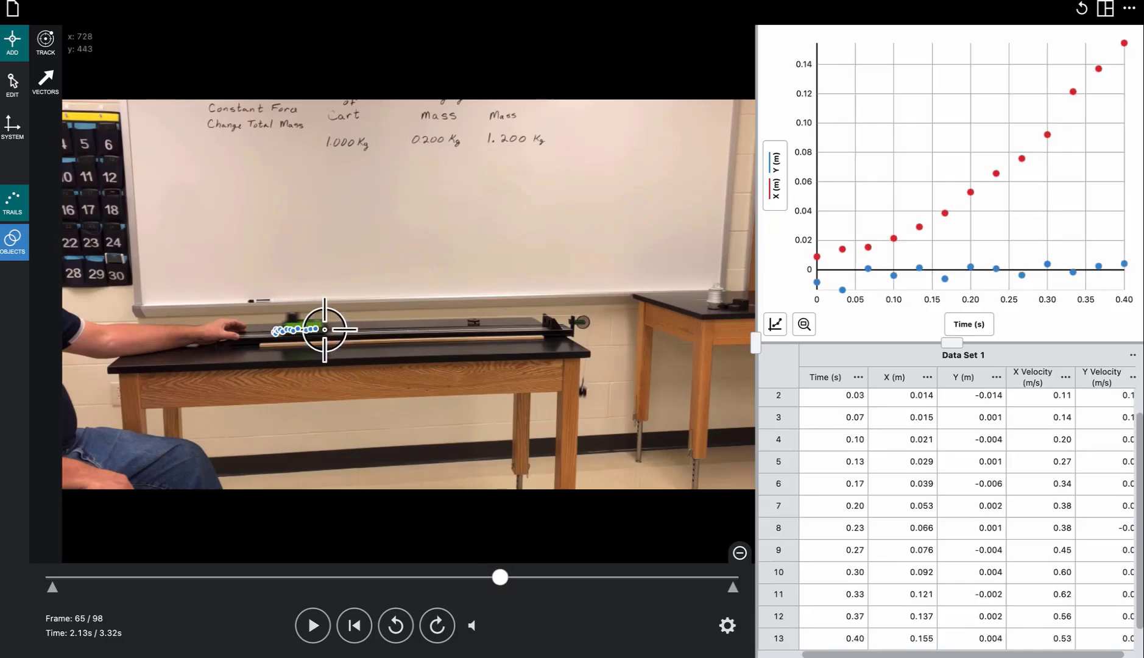
click(324, 329)
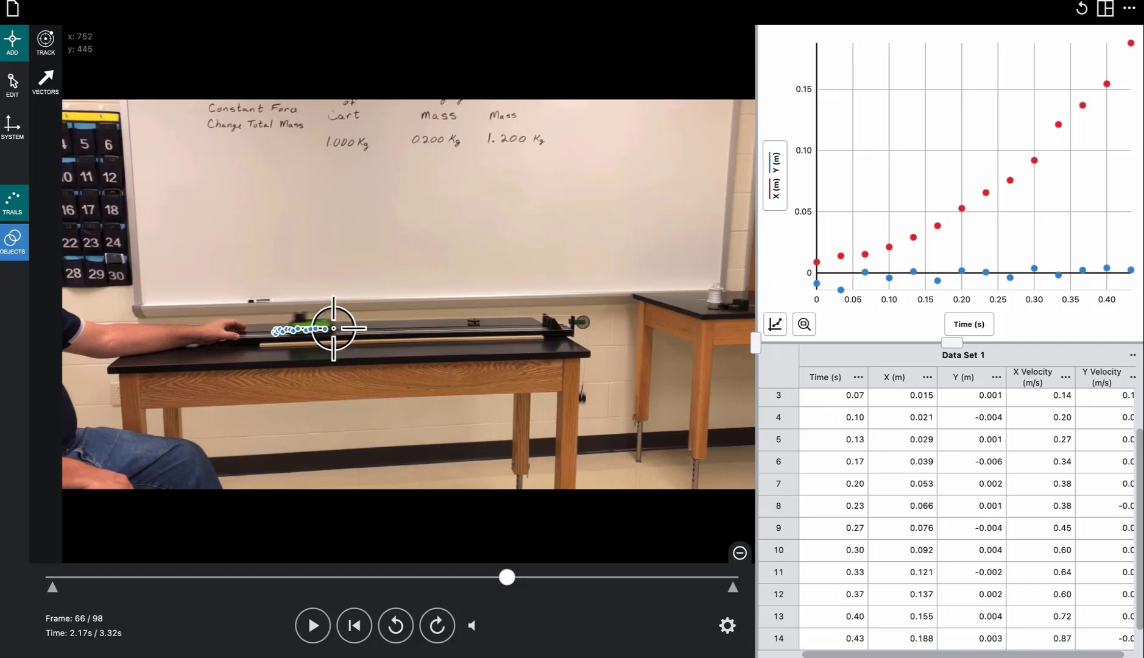
click(335, 330)
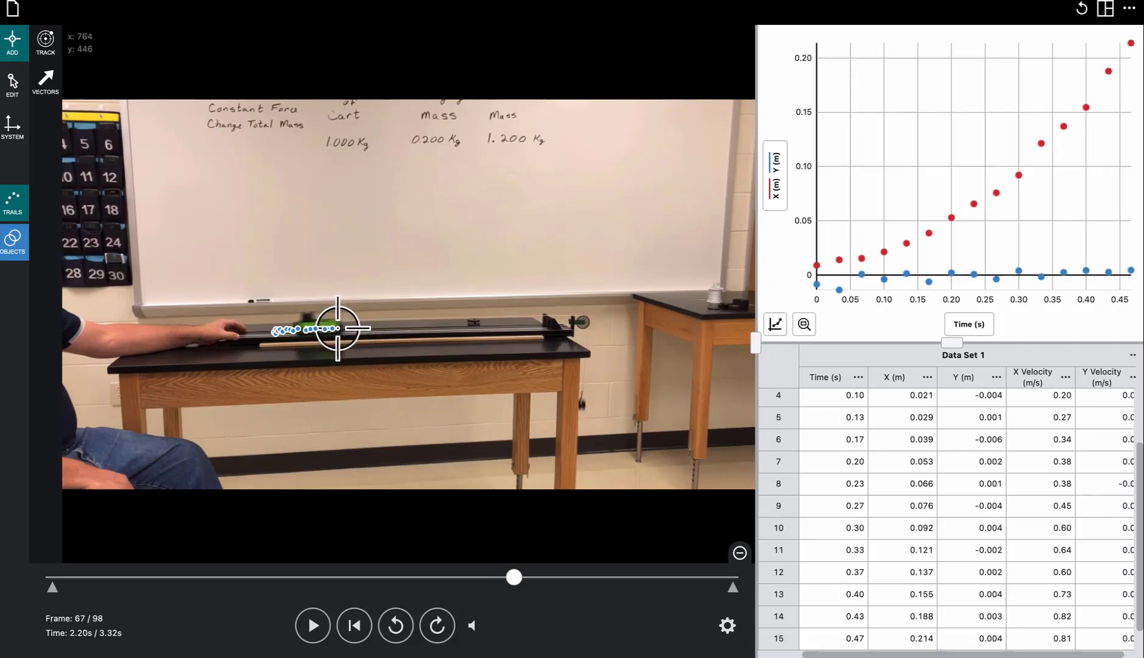
click(339, 329)
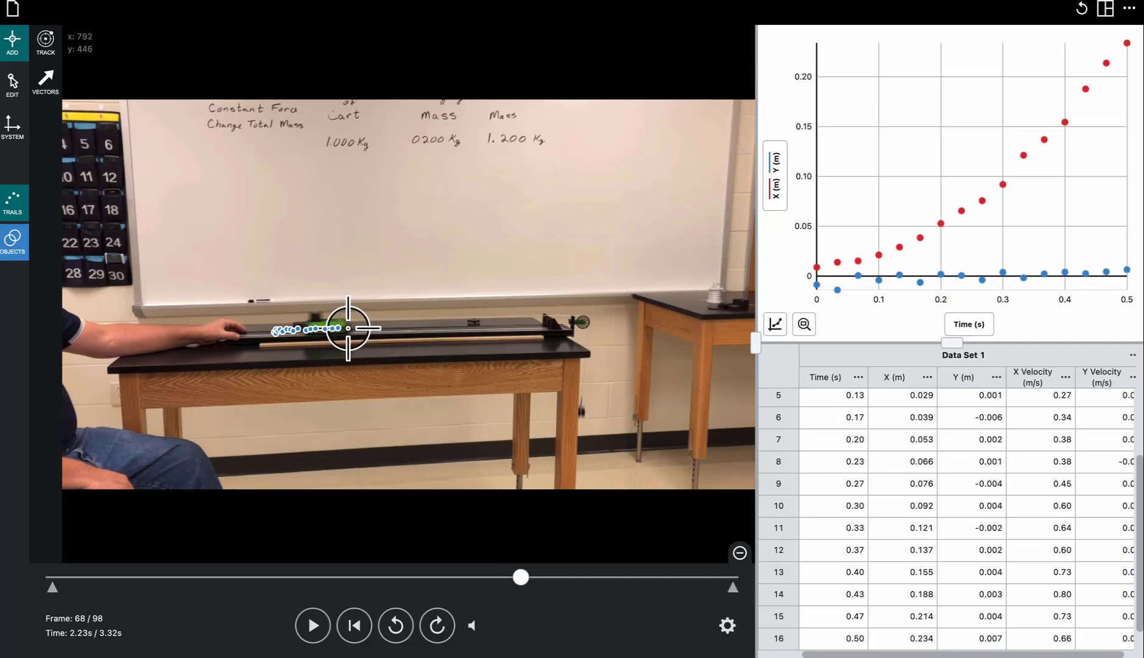
click(347, 328)
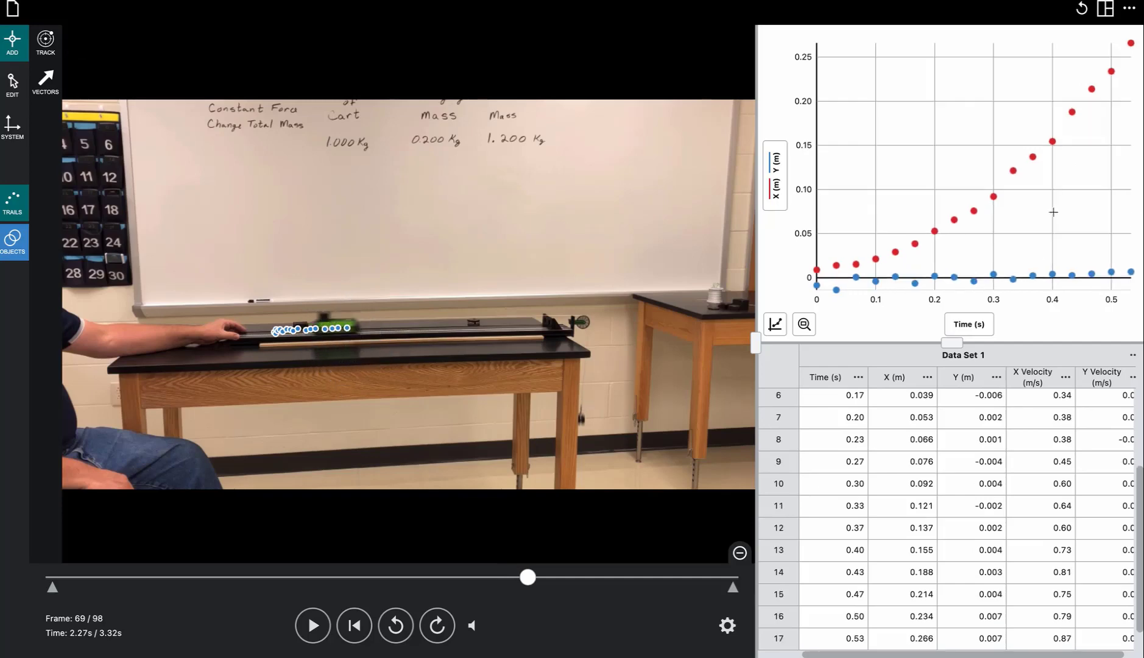
- Continue marking the cart in frames 69 through 85, reaching X 0.927 m at 1.07 s
click(356, 330)
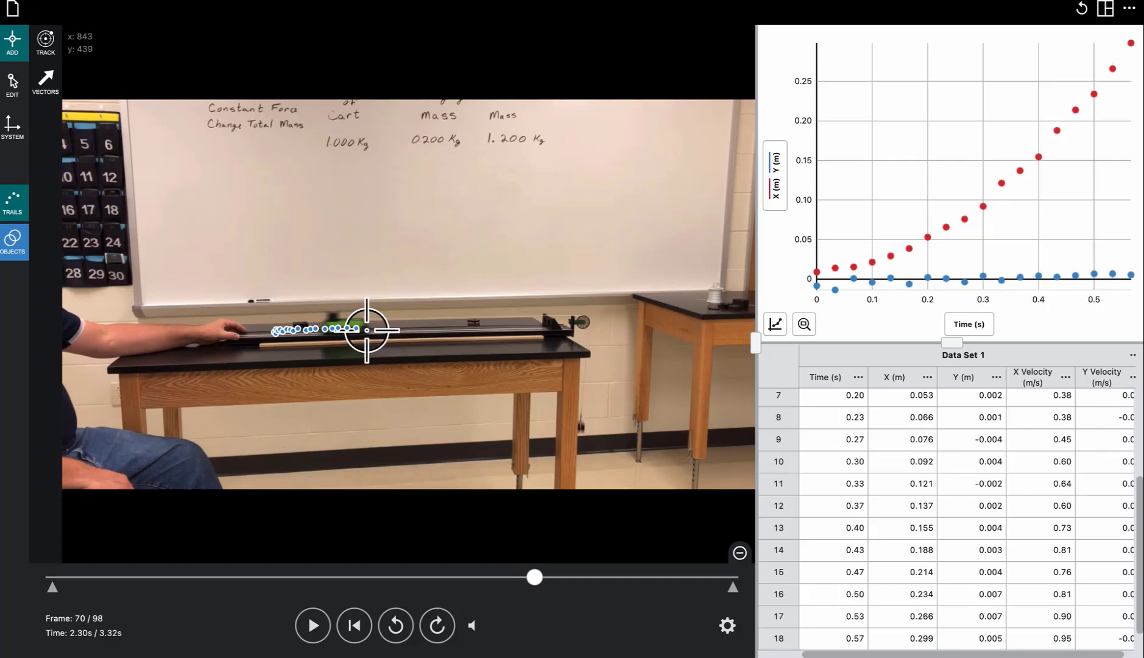
click(366, 327)
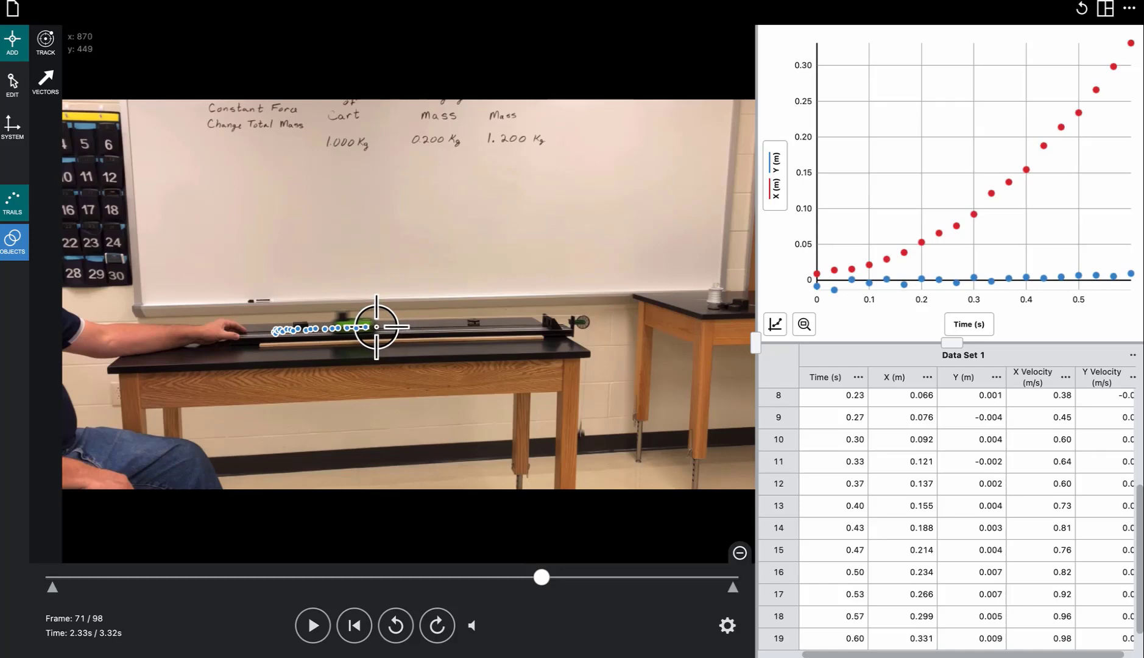
click(376, 327)
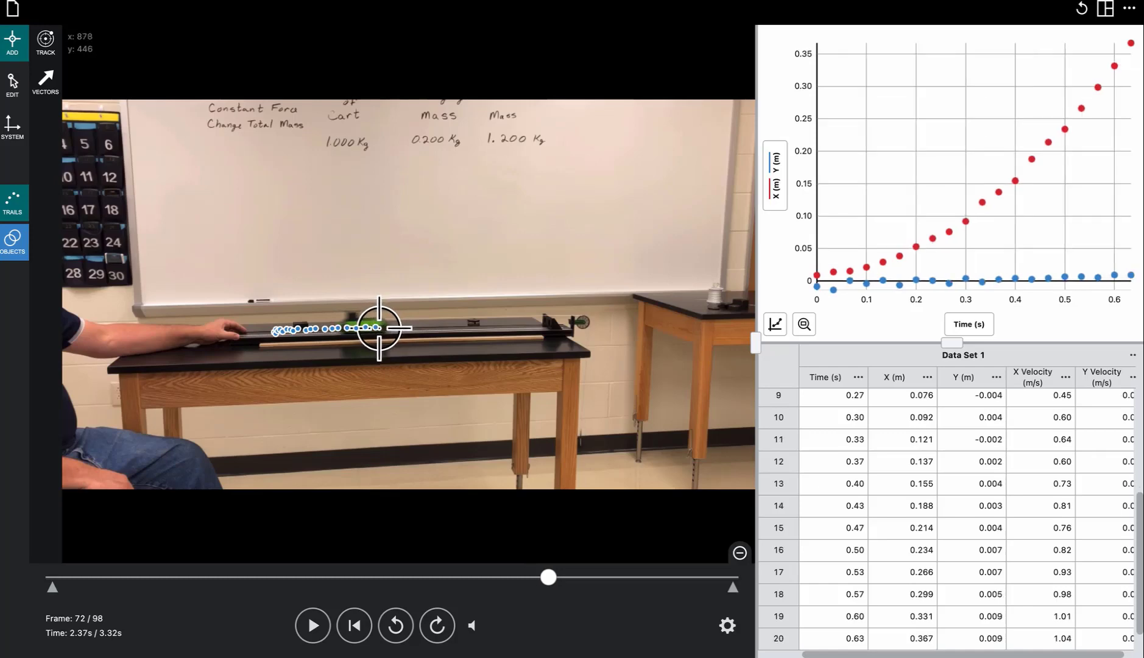
click(384, 327)
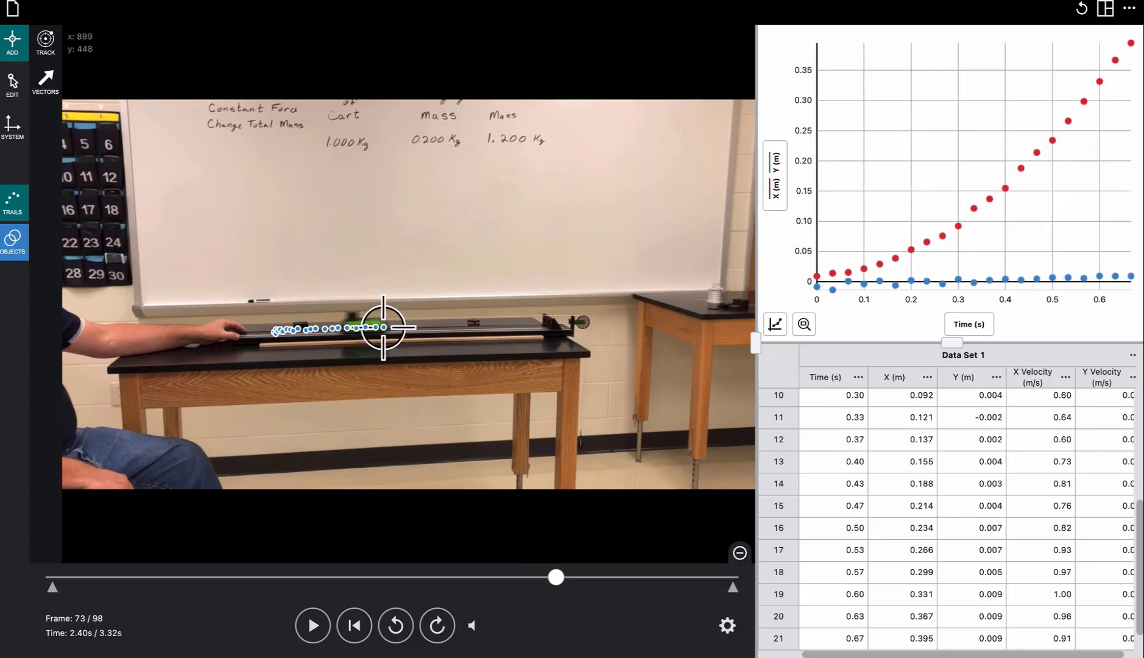
click(394, 327)
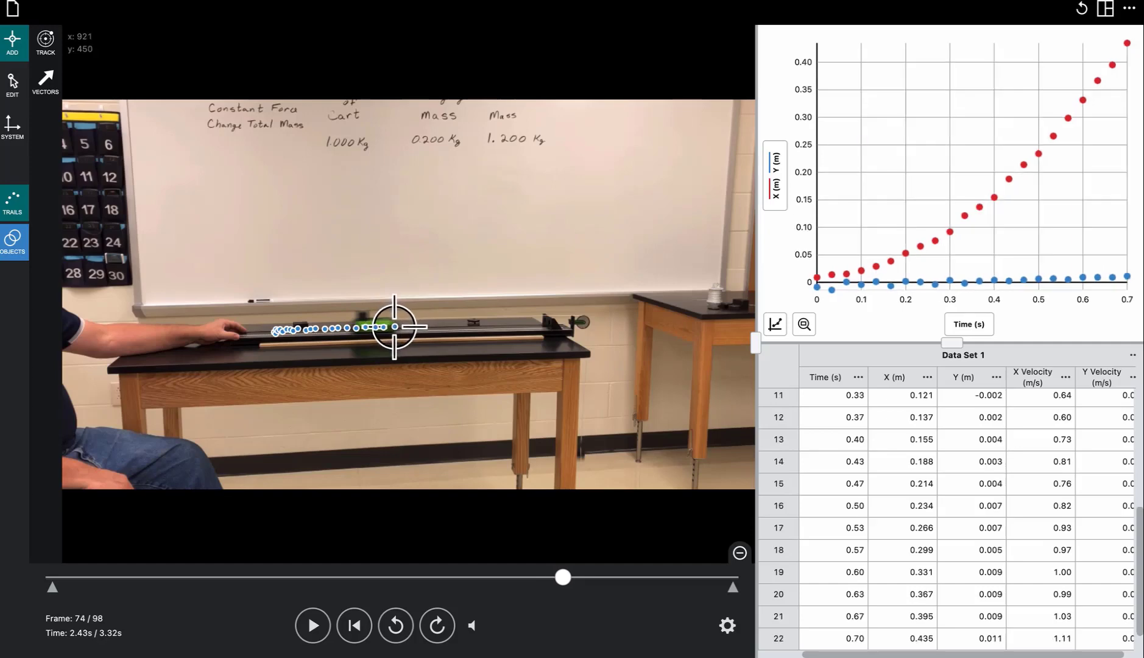
click(403, 327)
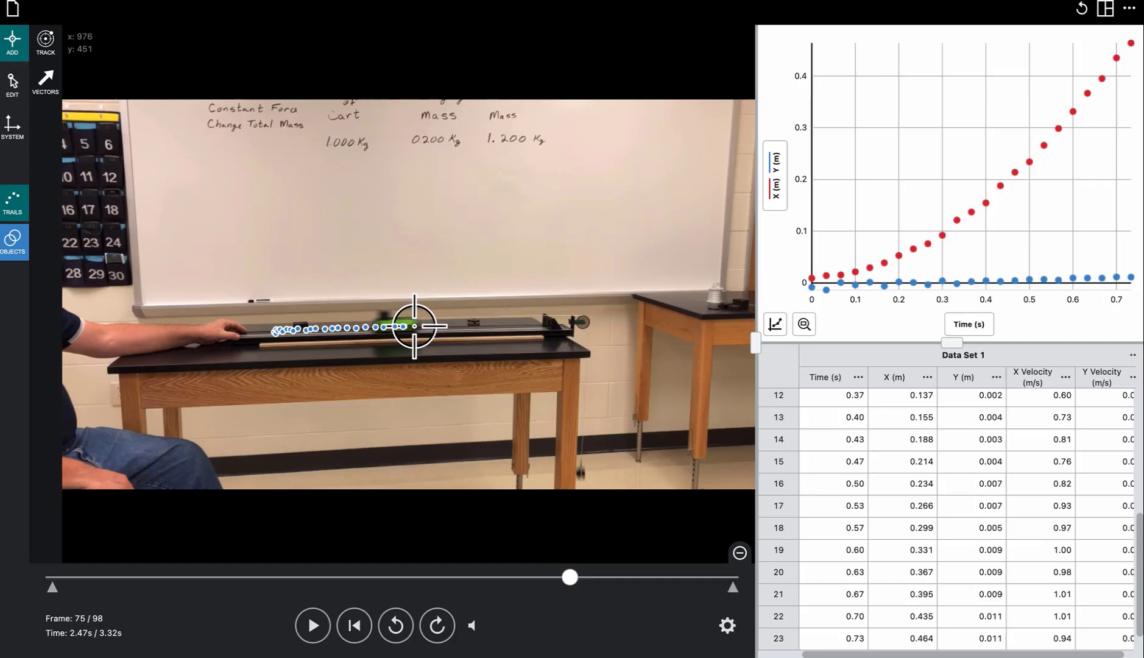
click(416, 328)
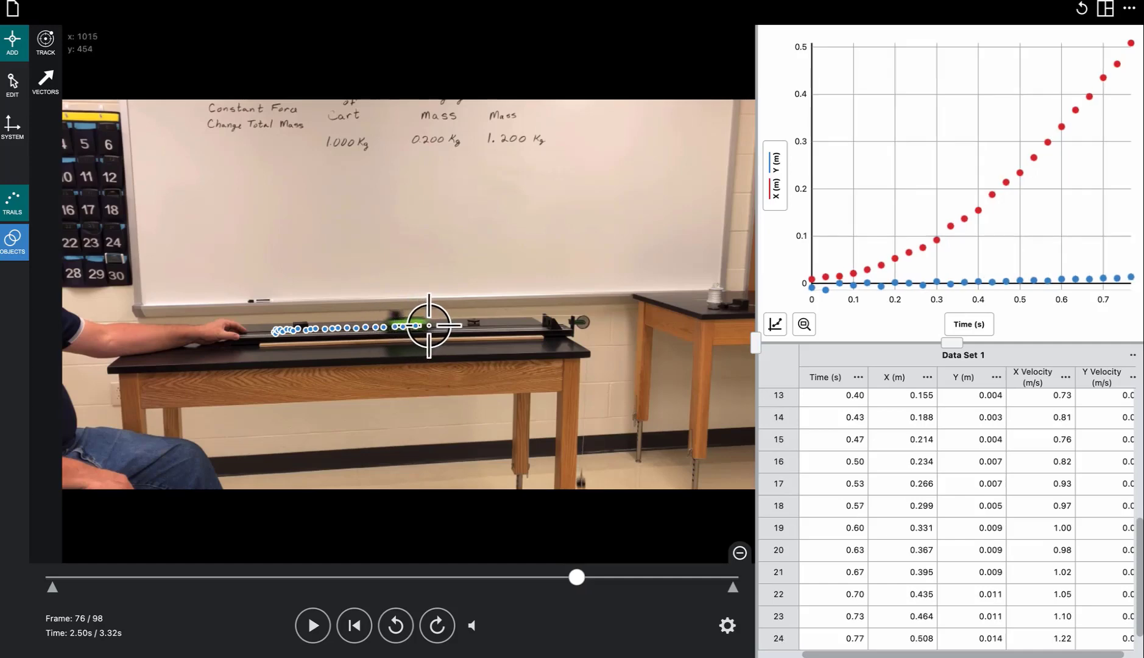
click(427, 327)
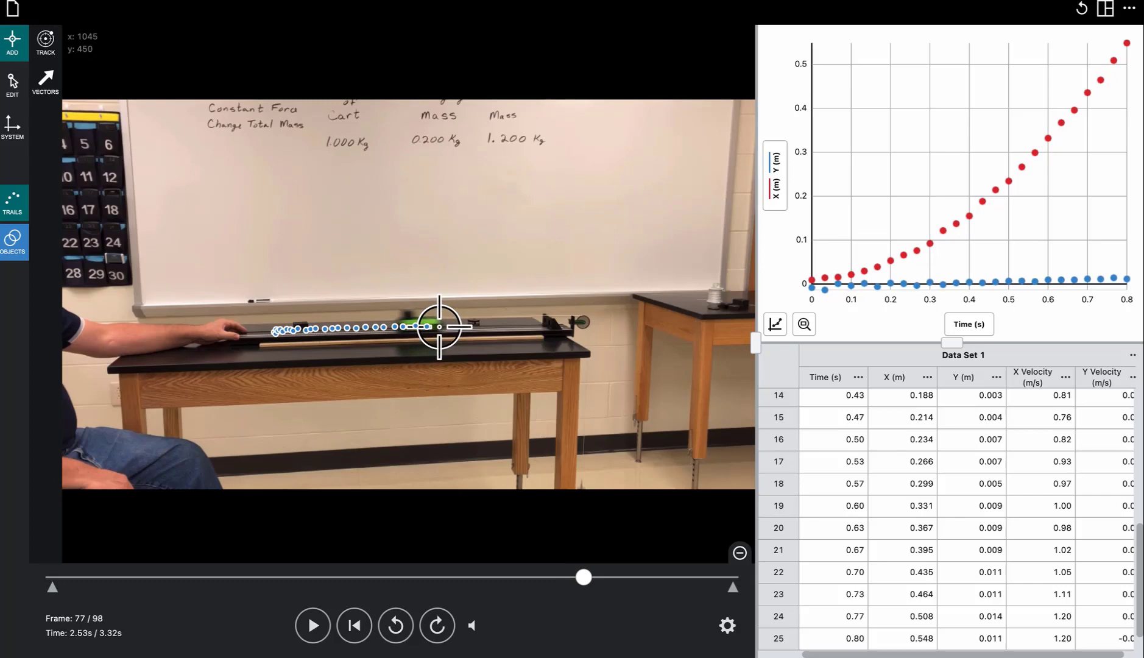
click(440, 326)
click(451, 326)
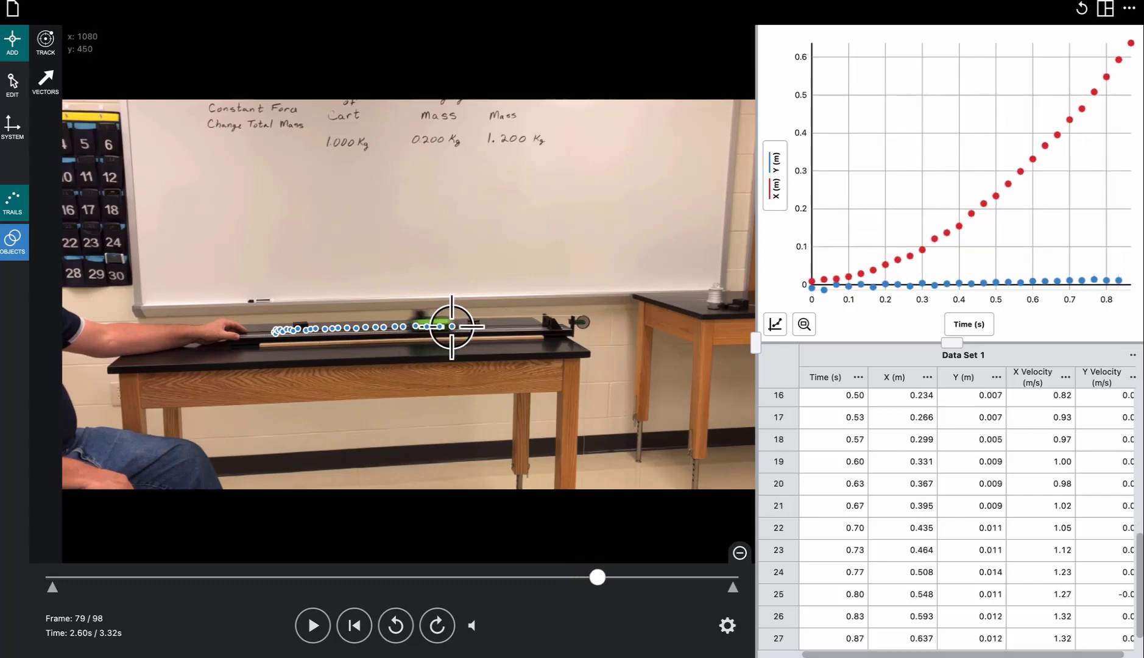
click(466, 327)
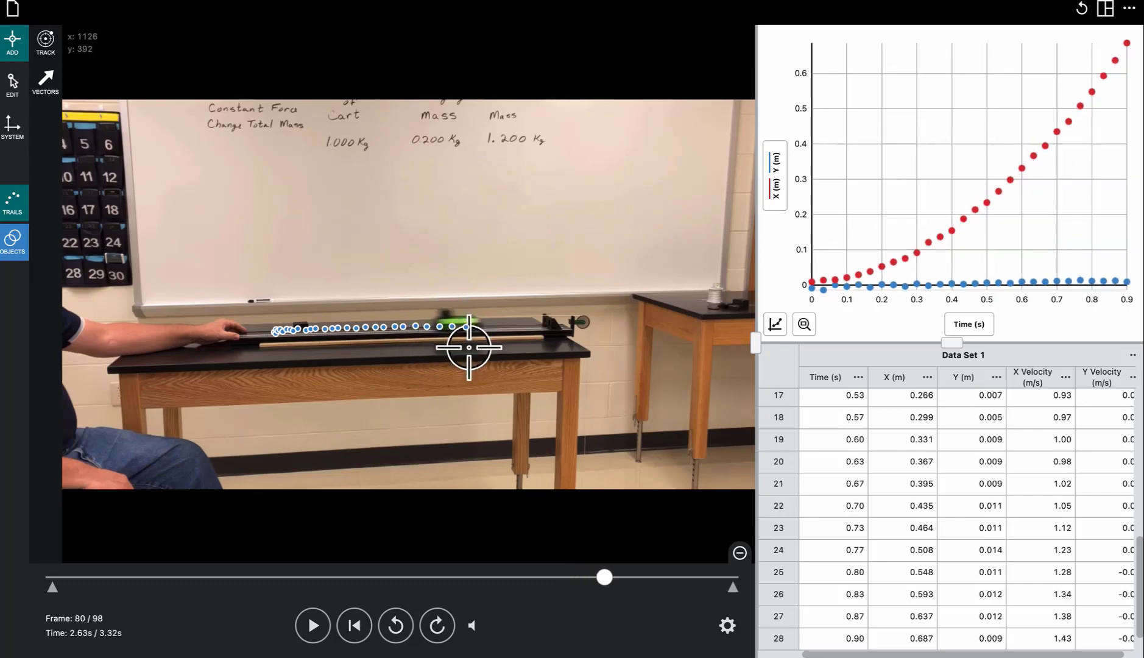
click(479, 327)
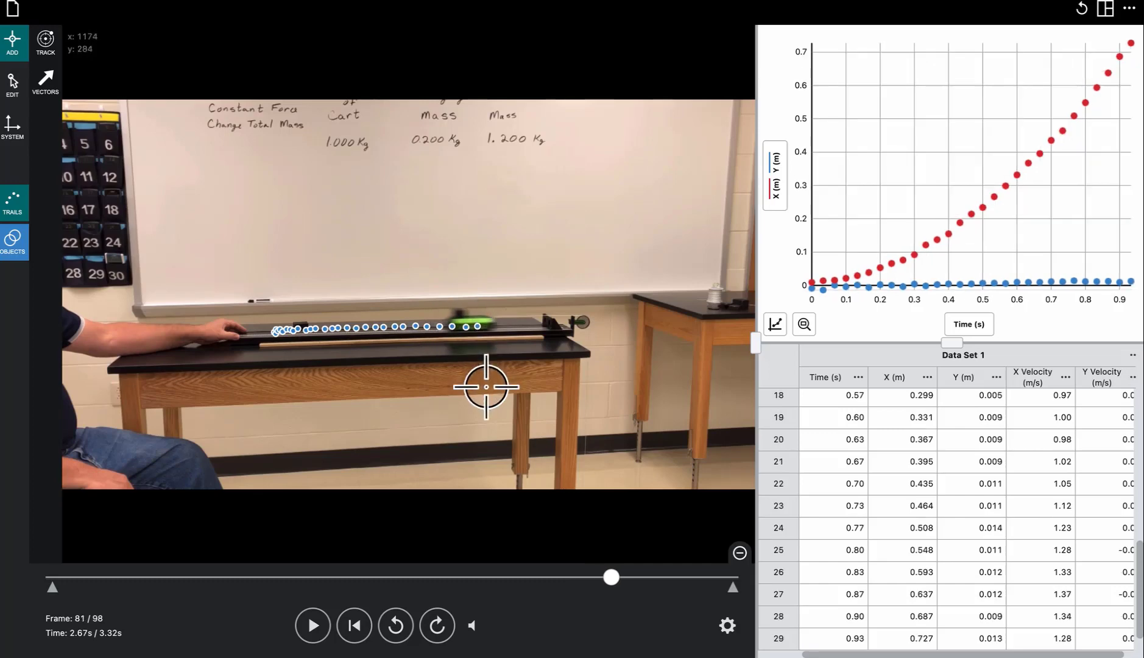
click(493, 327)
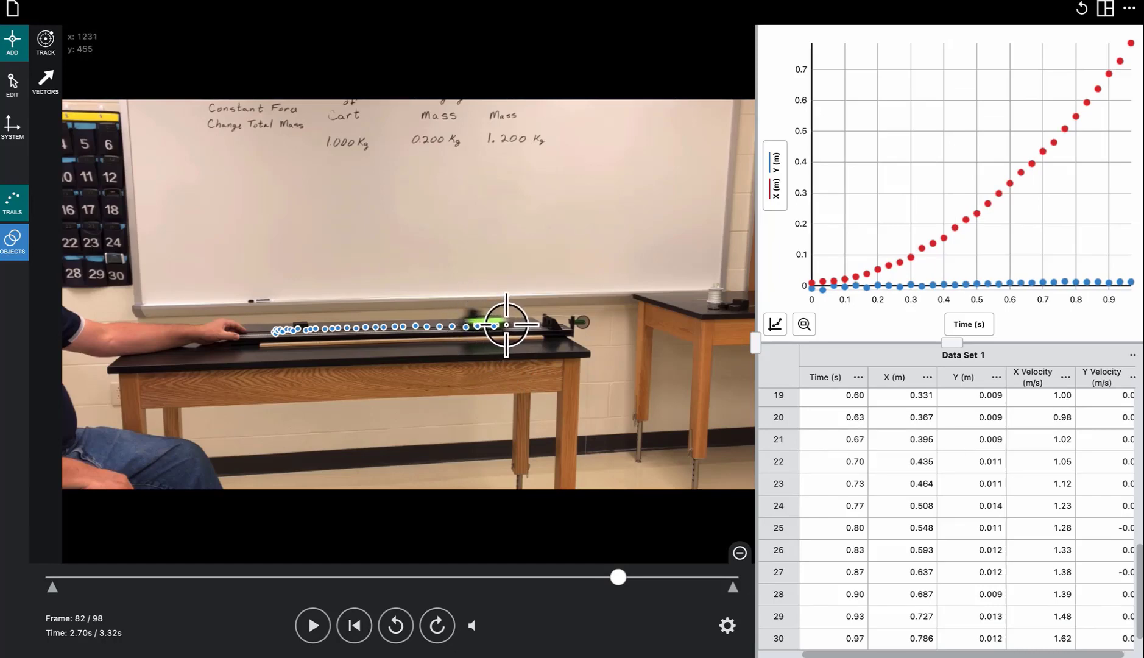
click(506, 325)
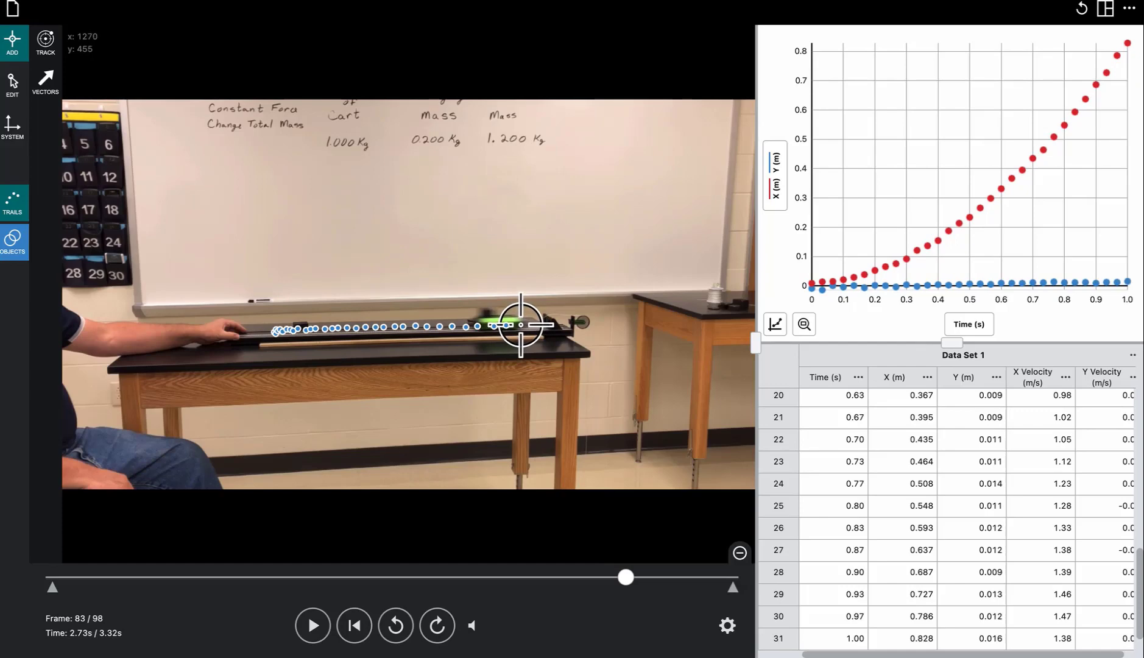
click(520, 324)
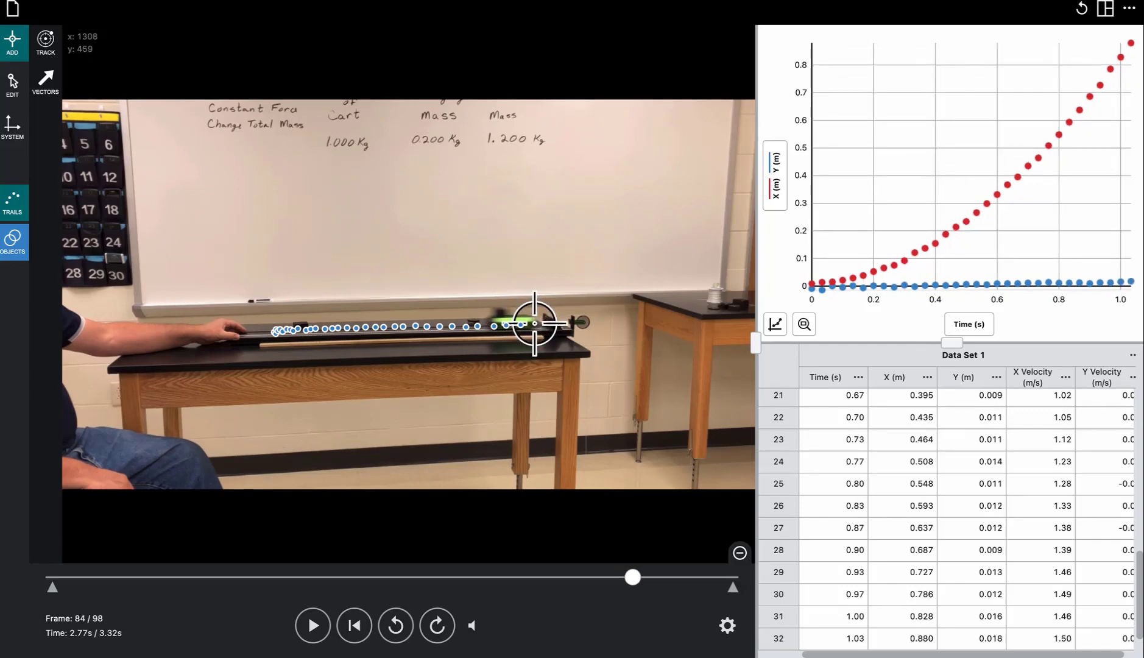
click(533, 323)
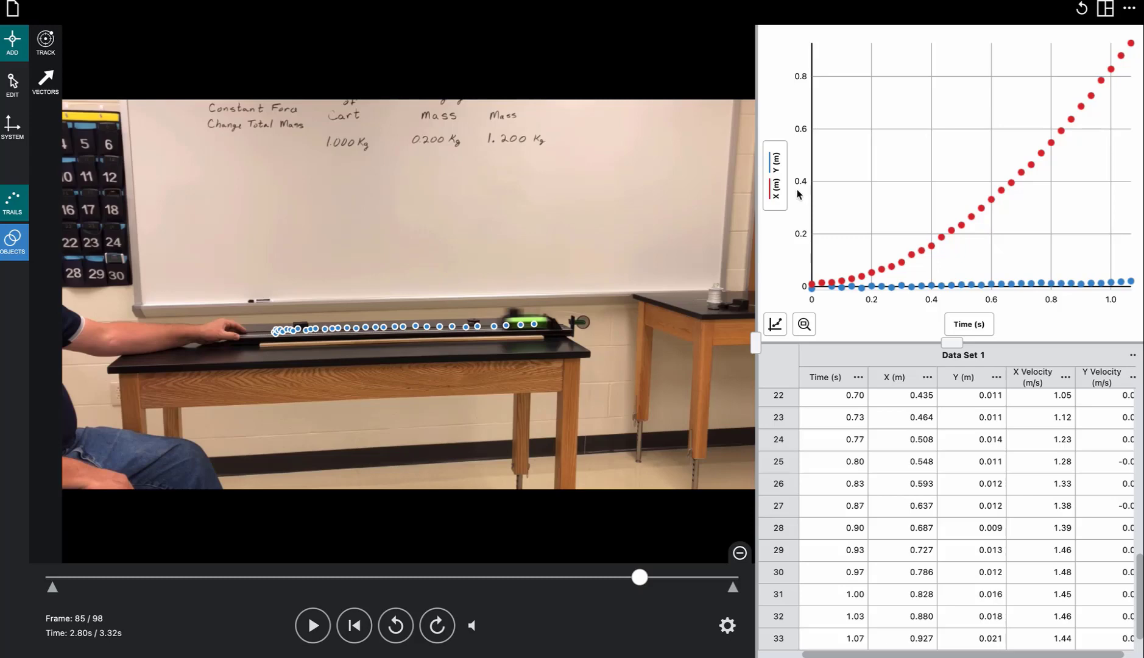
- Open the Plot Manager from the graph's vertical-axis label
click(773, 169)
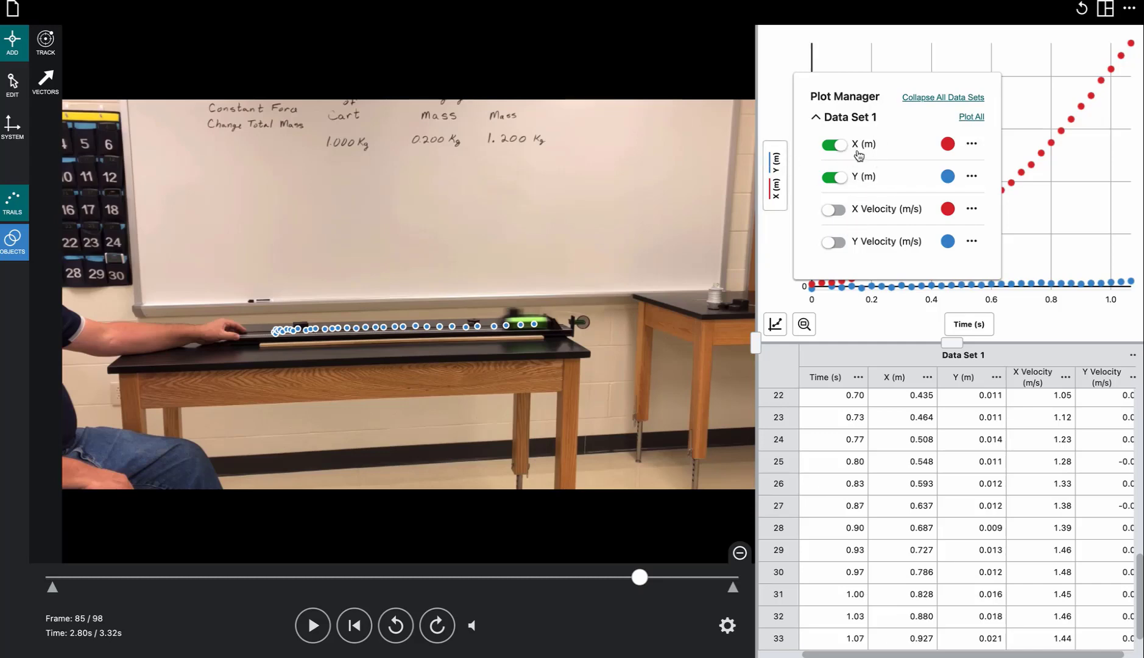
- Switch off the Y (m) plot so the graph shows only X (m) versus time
click(832, 178)
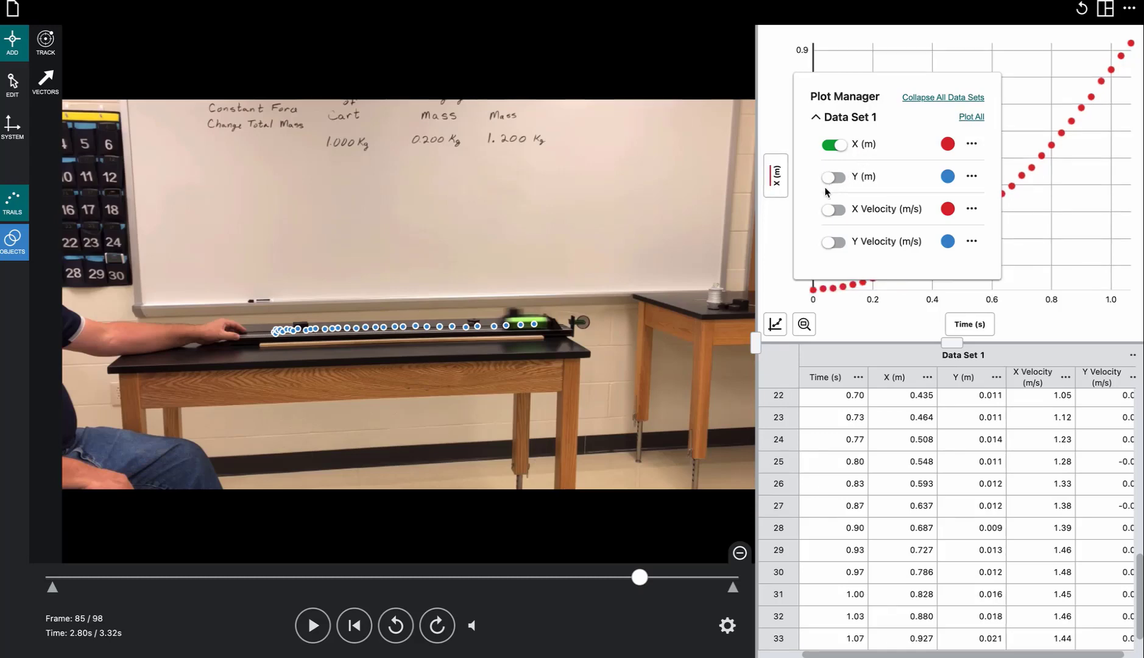
click(874, 39)
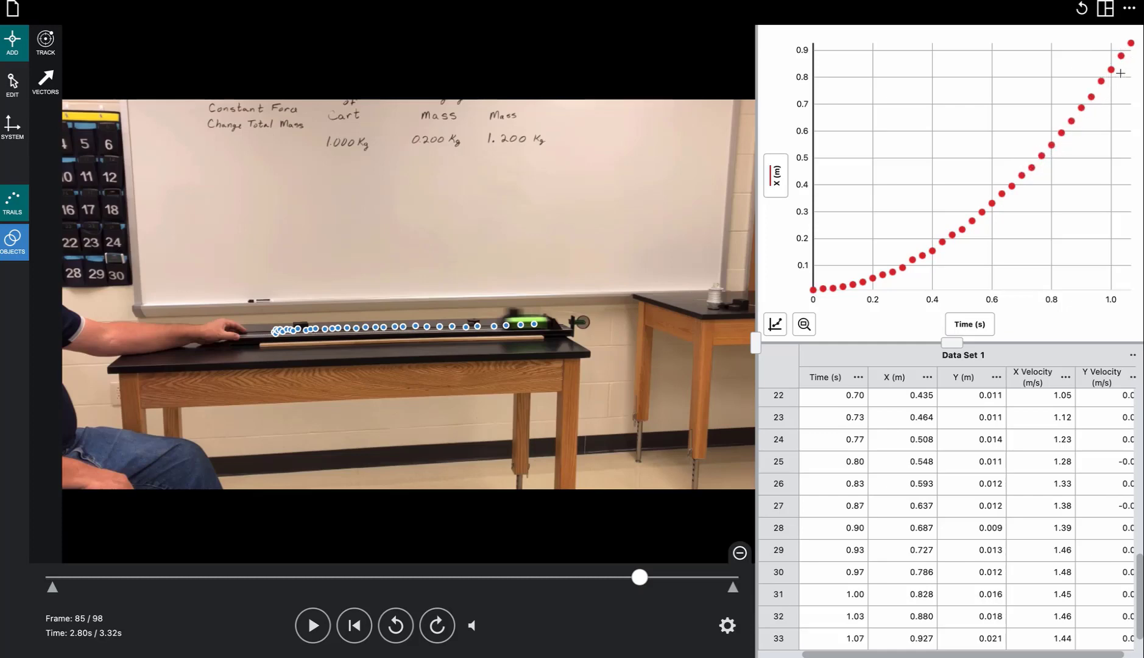
- Replace the X (m) plot with X Velocity (m/s) in the Plot Manager
click(780, 185)
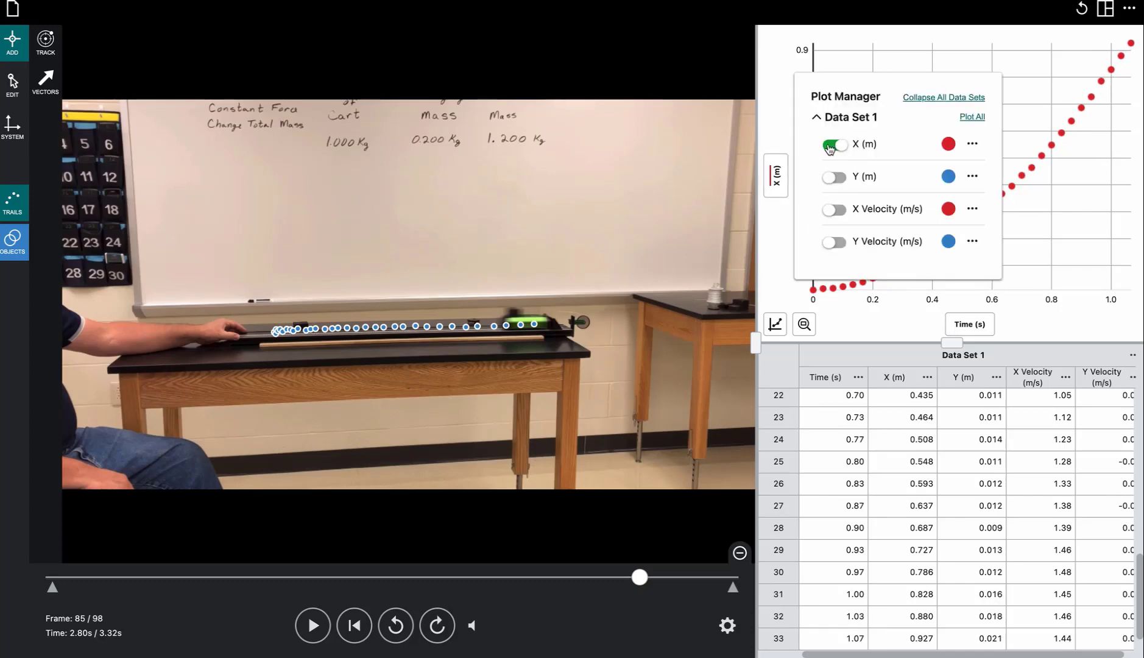
click(829, 146)
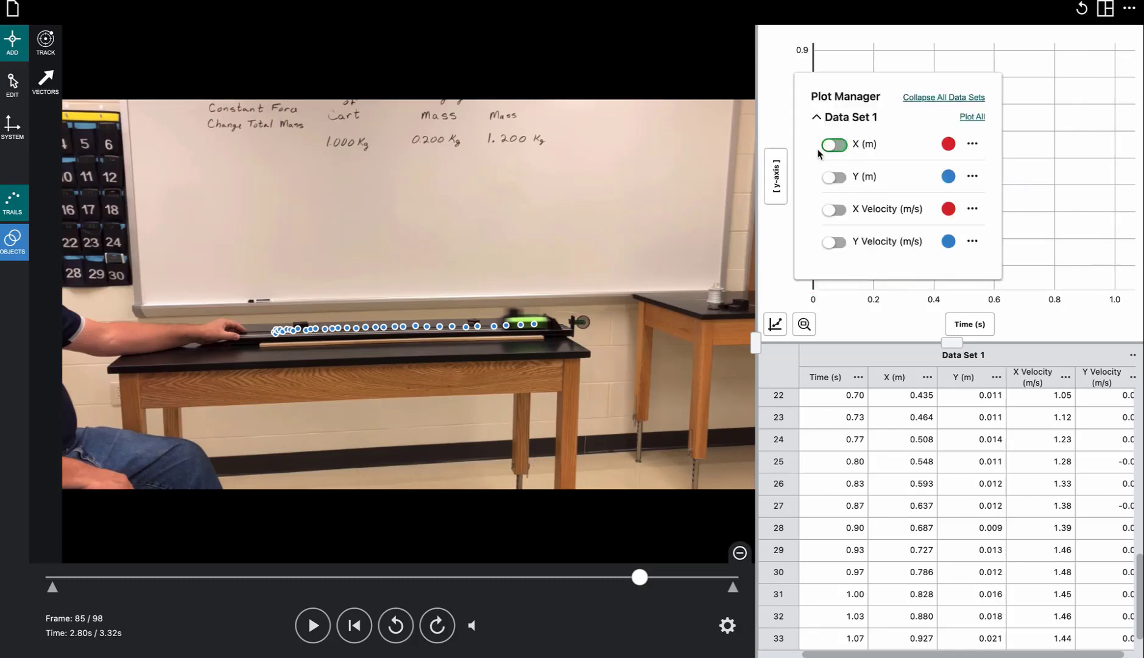
click(836, 210)
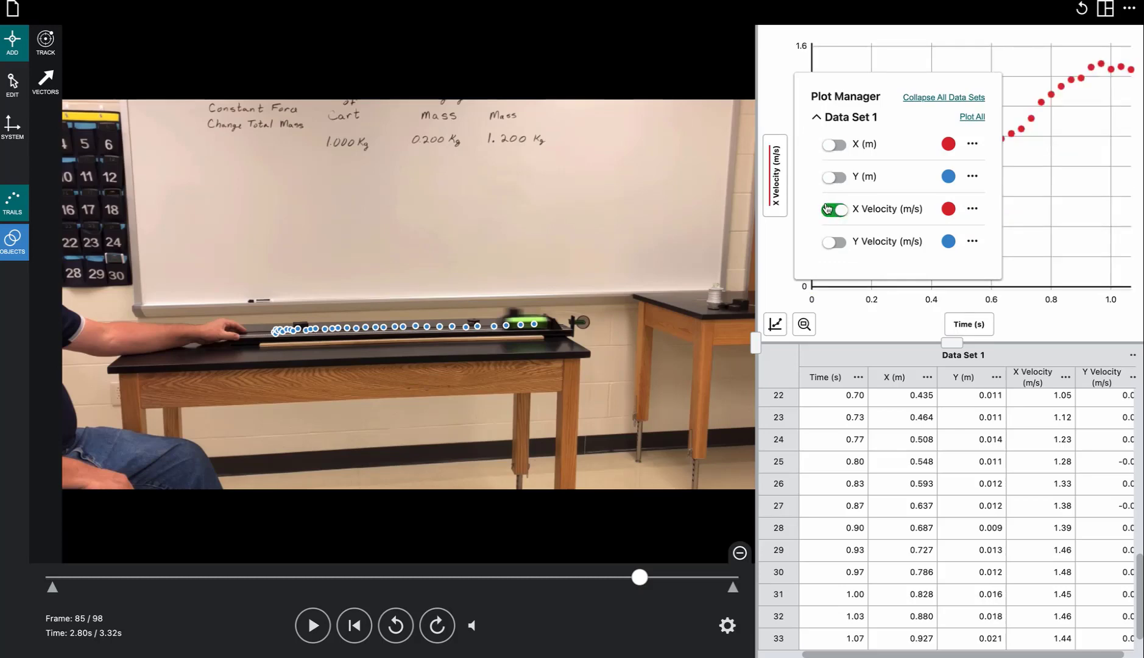
click(775, 55)
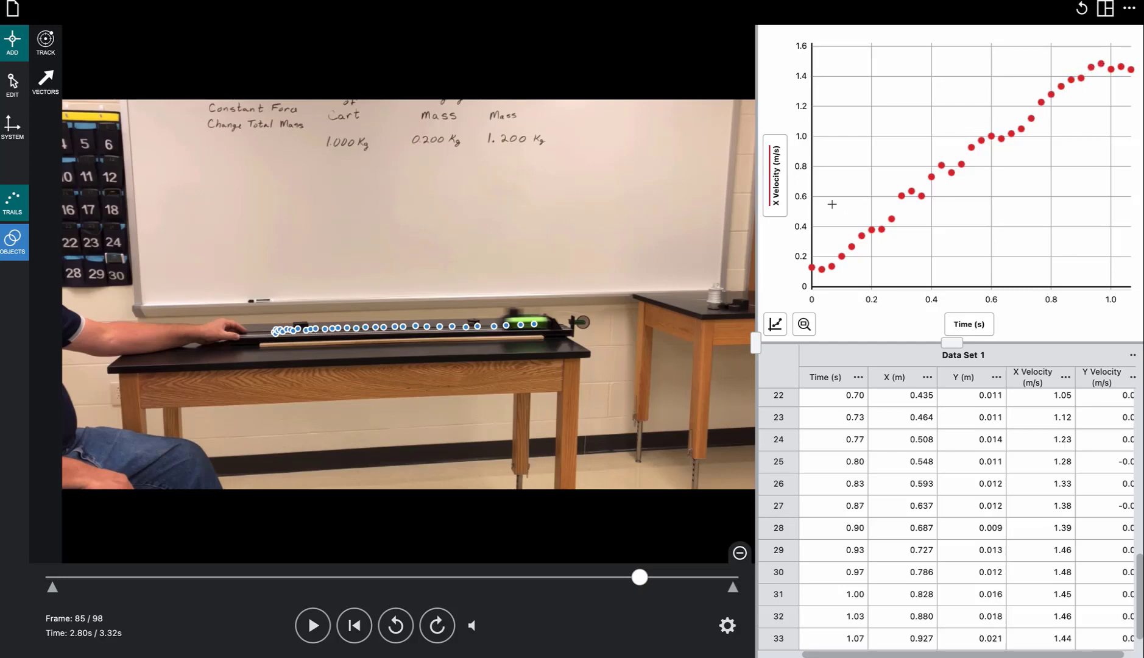
- Apply a linear fit over 0.00–0.97 s (slope 1.466, r 0.9955) and move its results box lower
drag(813, 203, 1096, 164)
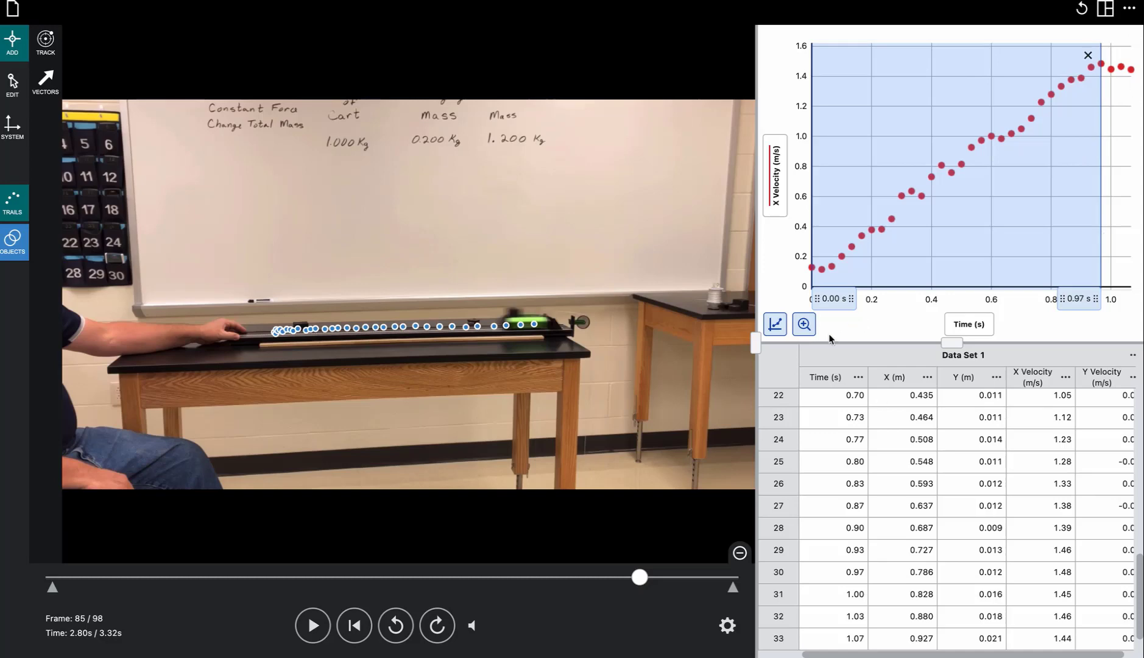
click(776, 326)
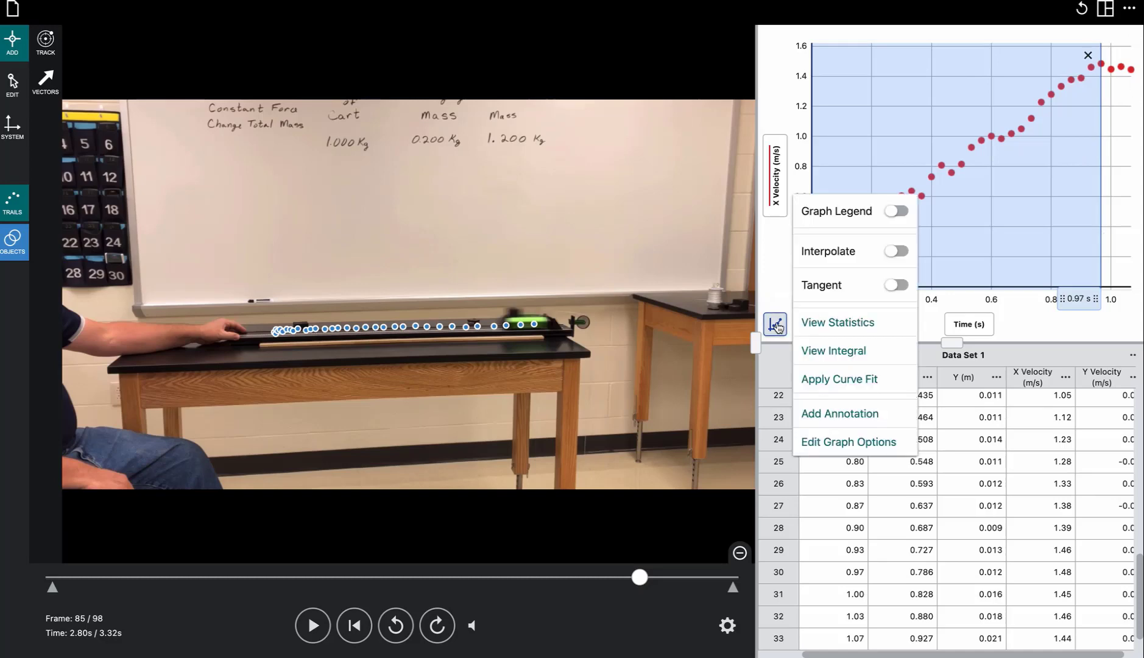
click(819, 377)
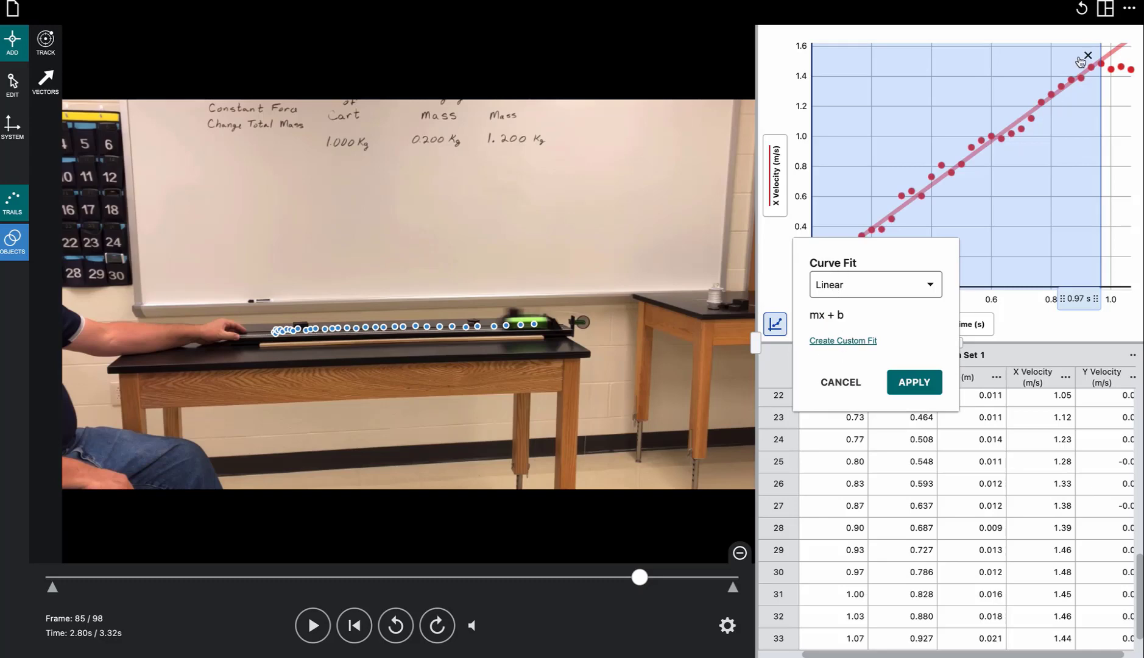
click(916, 382)
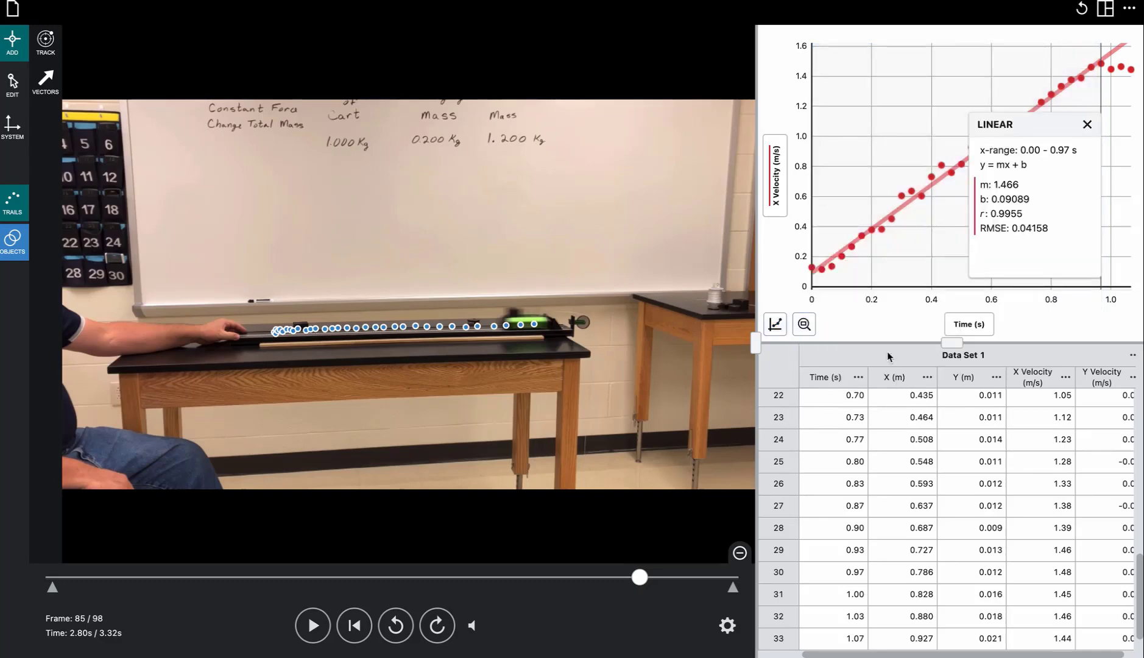
drag(1055, 118, 1064, 173)
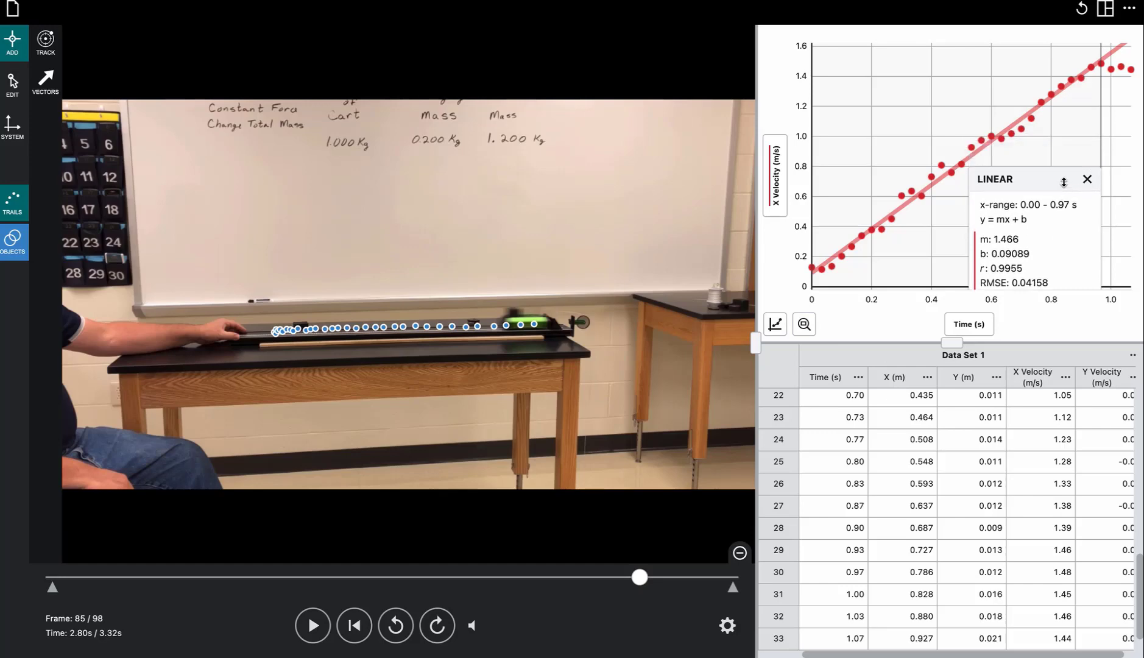